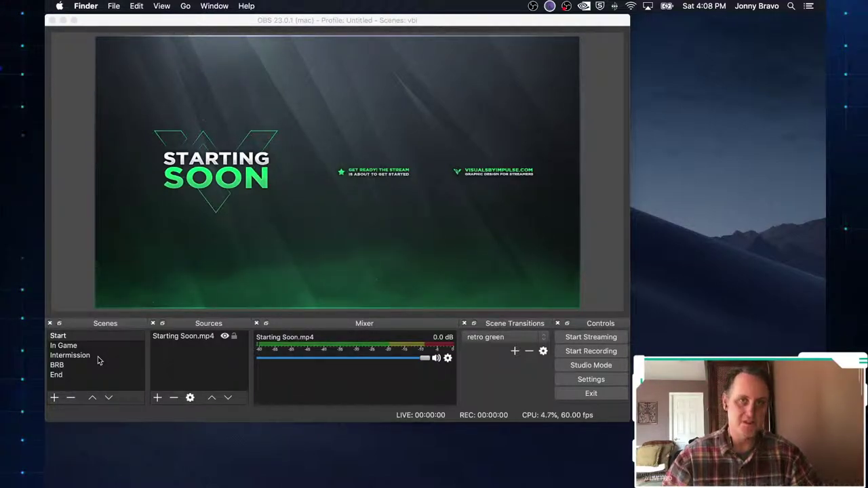
Switch OBS from the End scene to the In Game scene
click(57, 375)
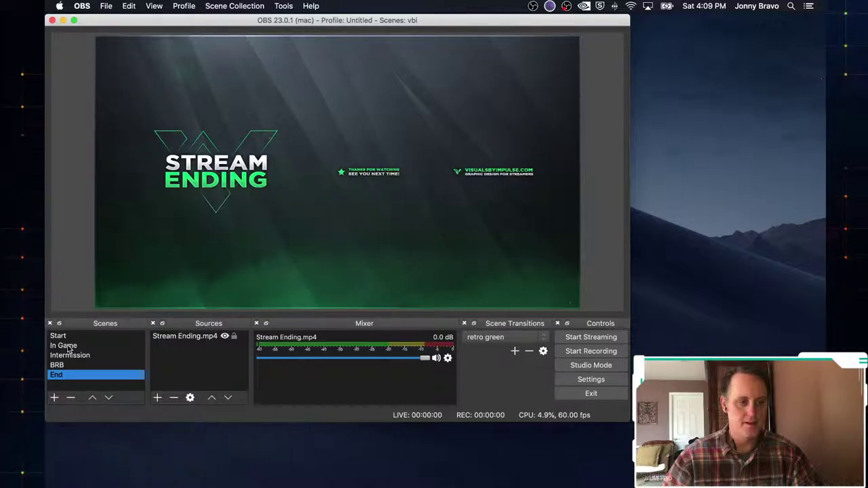
click(68, 348)
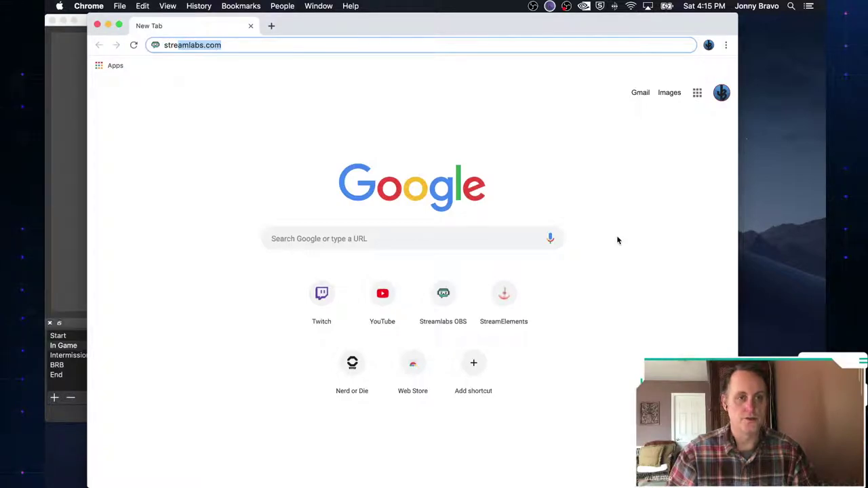
Load streamlabs.com, log in with Twitch and go to the Widget Gallery
key(Return)
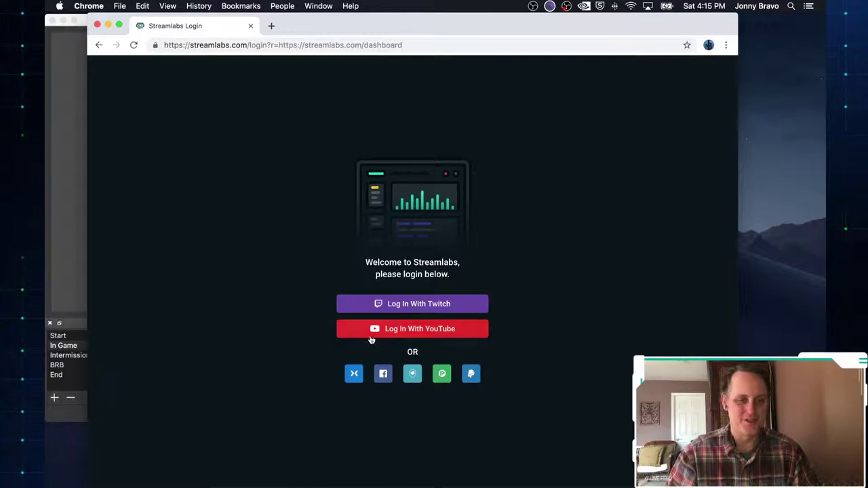
click(421, 310)
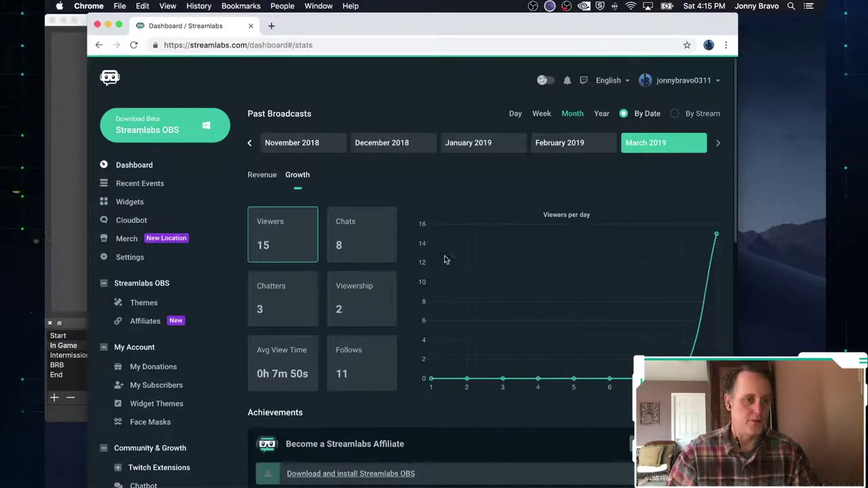
click(129, 202)
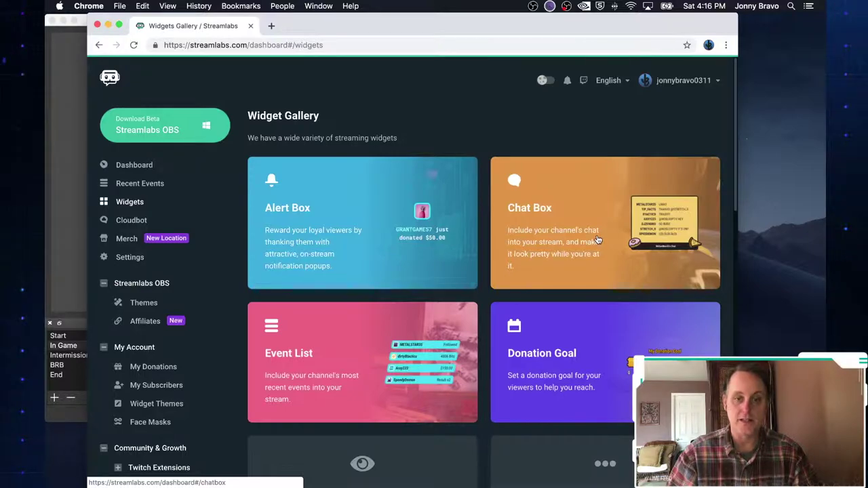
Open the Alert Box widget and scroll down to its Follows settings
click(358, 250)
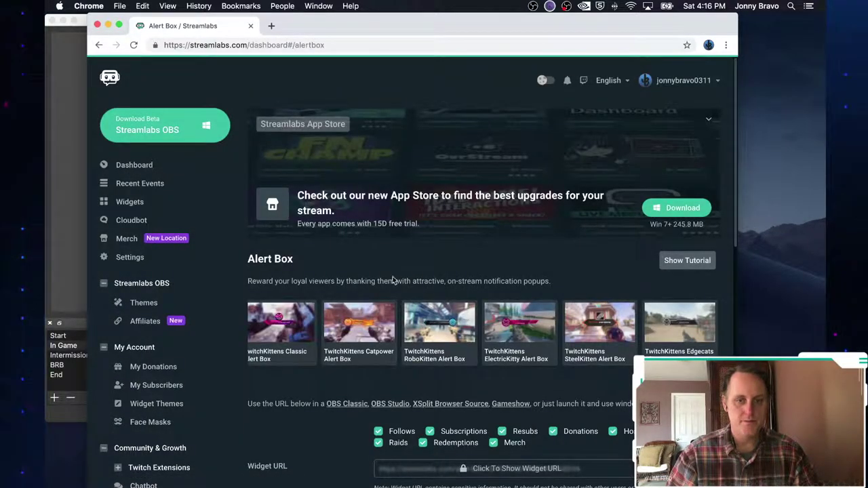
scroll(400, 285, down, 5)
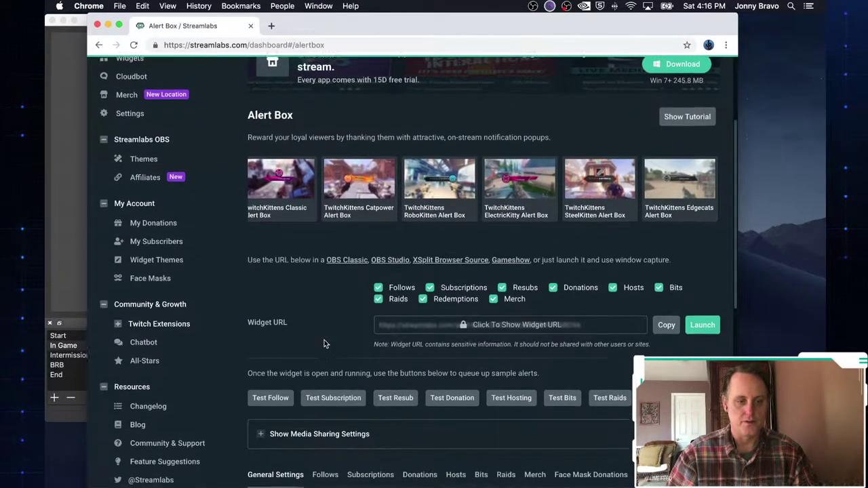
scroll(324, 344, down, 1)
scroll(324, 344, down, 1)
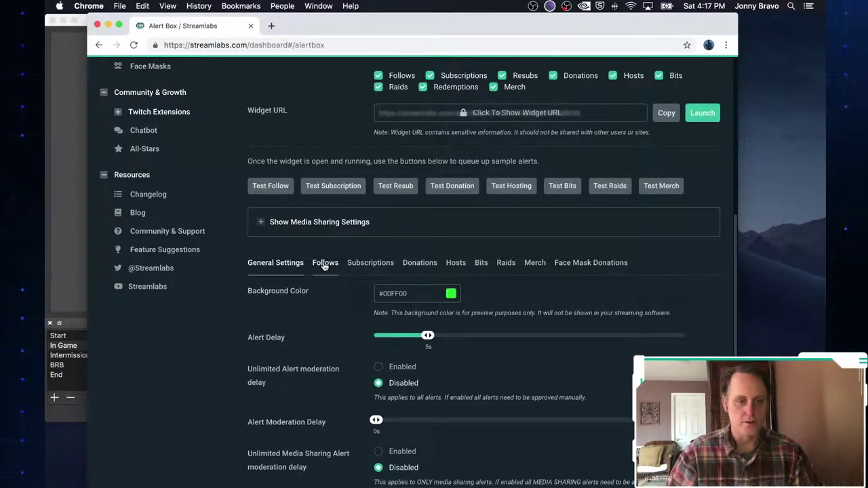
click(325, 264)
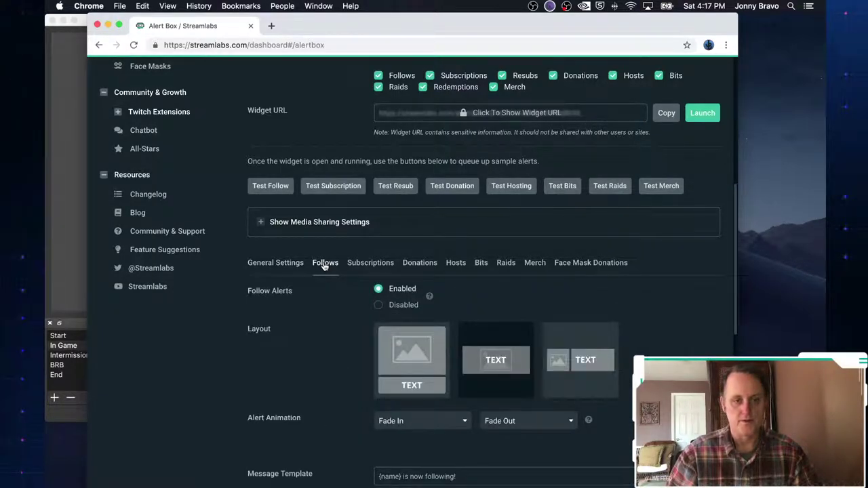
Check the follow alert's animation choices unchanged, then review its image, sound and 8s duration
scroll(313, 359, down, 1)
scroll(313, 358, down, 2)
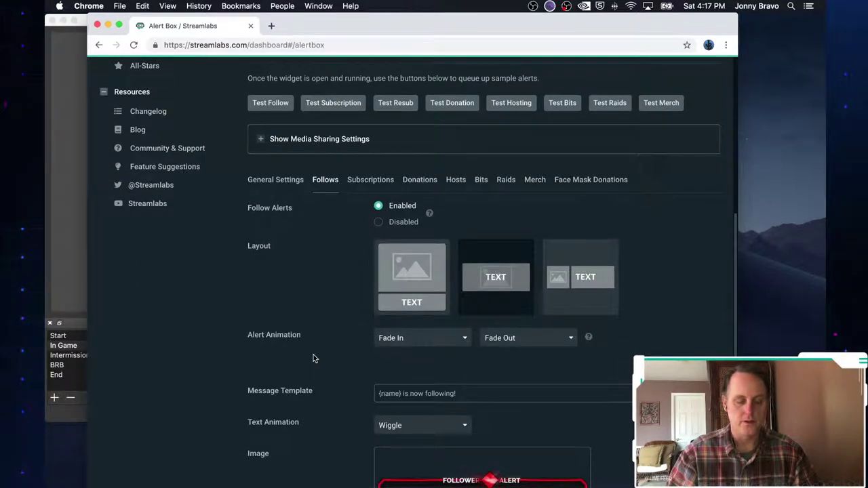
scroll(314, 358, down, 2)
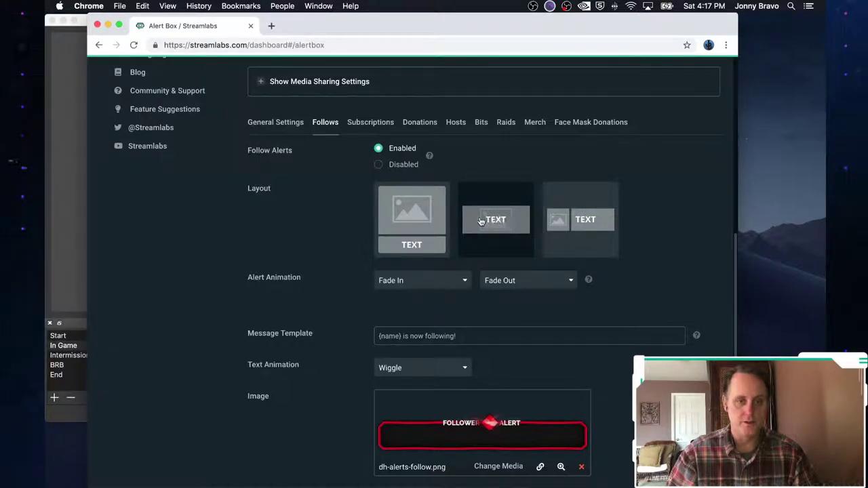
scroll(603, 280, down, 2)
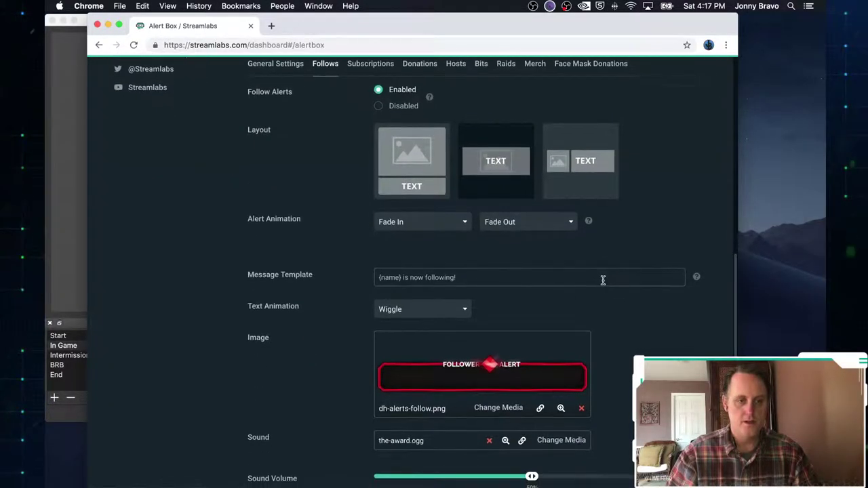
click(465, 224)
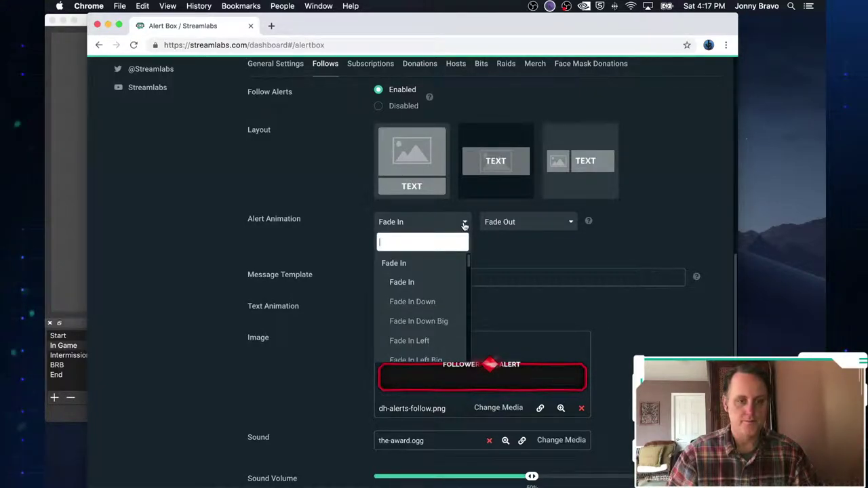
click(542, 254)
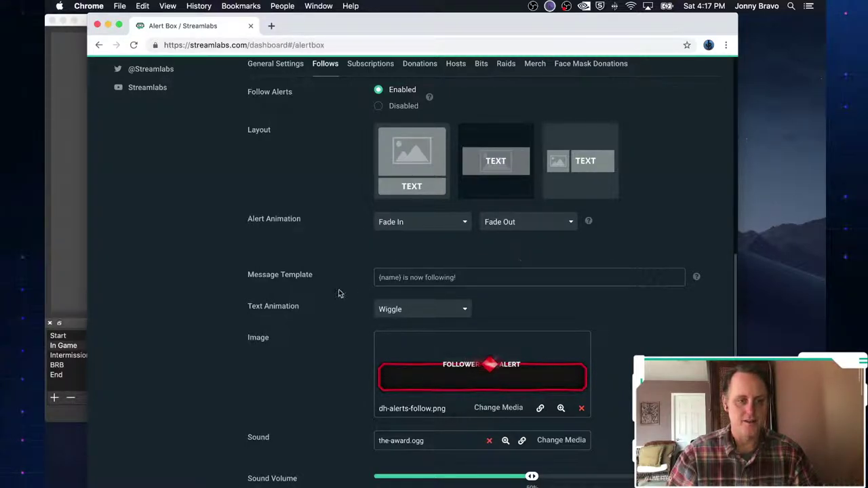
scroll(340, 293, down, 1)
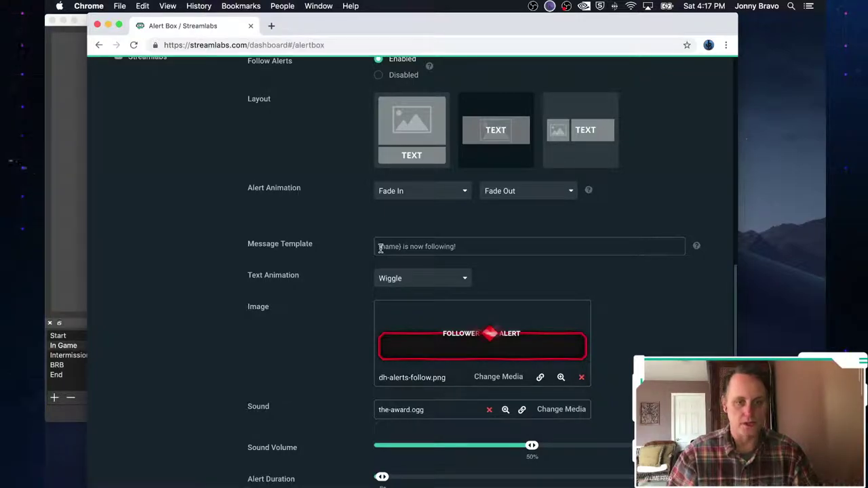
scroll(334, 283, down, 3)
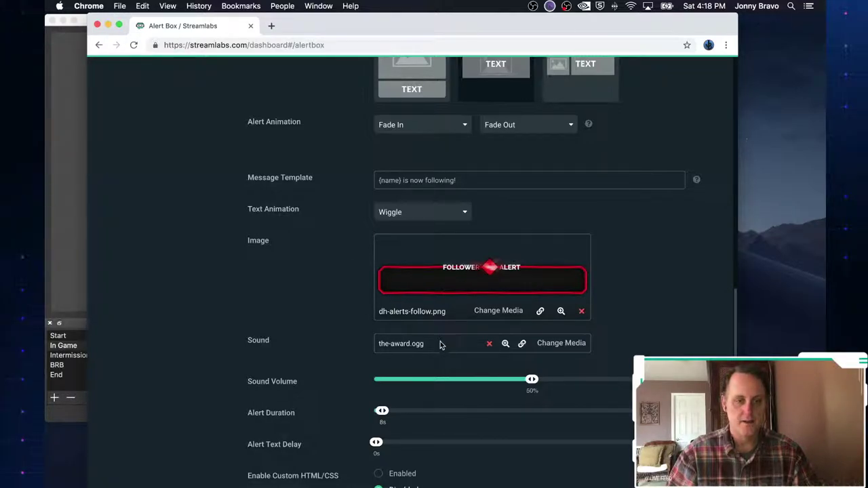
scroll(440, 346, down, 2)
scroll(441, 346, down, 1)
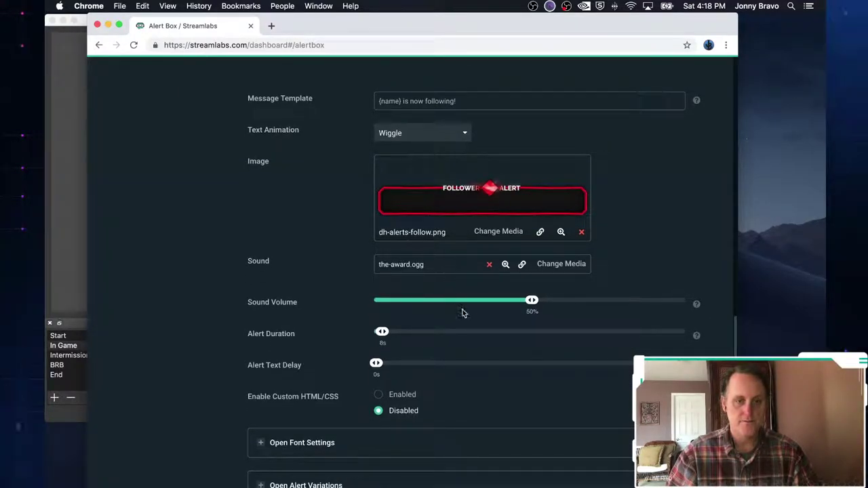
scroll(463, 312, down, 2)
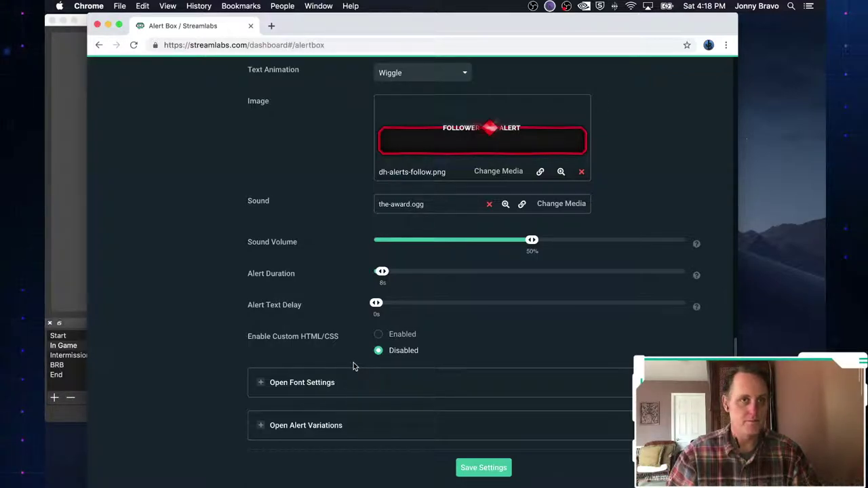
Expand the follow alert's font settings and alert variation options
click(261, 384)
scroll(381, 406, down, 1)
scroll(380, 406, down, 3)
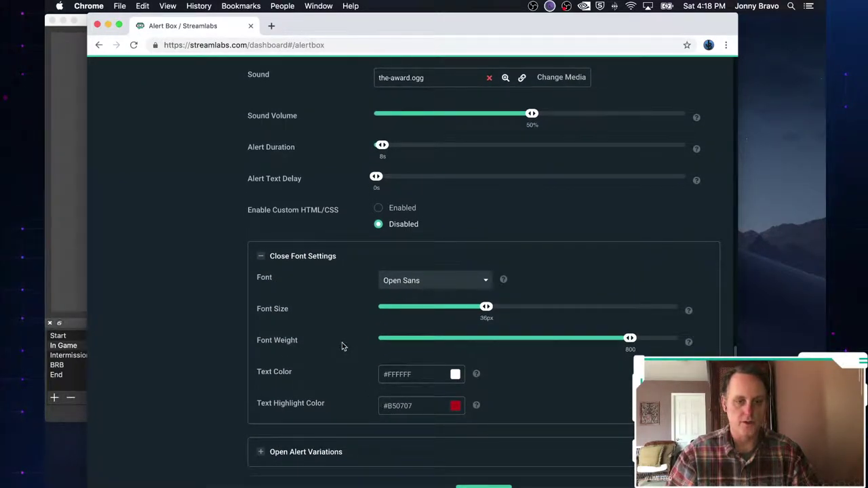
scroll(342, 347, down, 1)
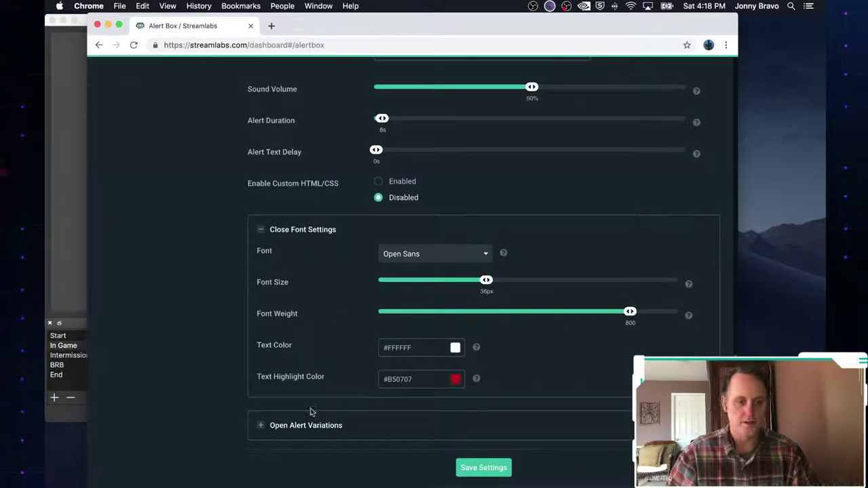
click(262, 427)
scroll(299, 426, down, 3)
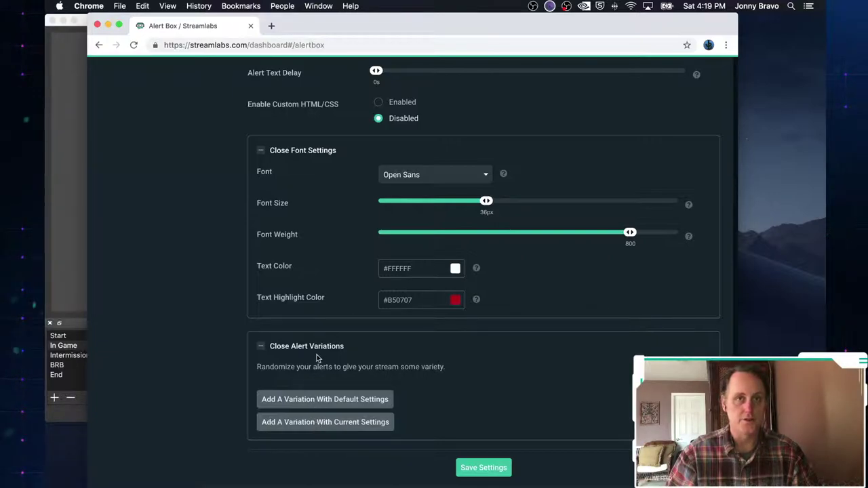
Go back to the Follows tab and open the Media Gallery from the Image row
scroll(316, 357, up, 2)
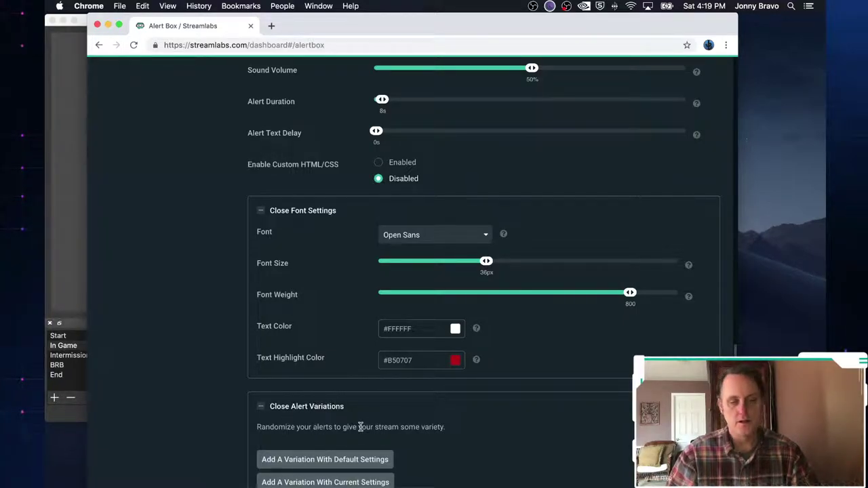
scroll(362, 426, up, 5)
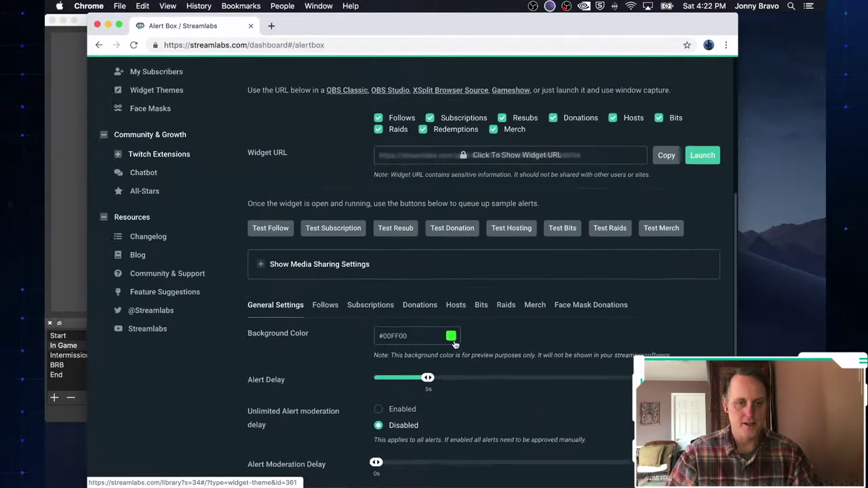
scroll(455, 345, down, 2)
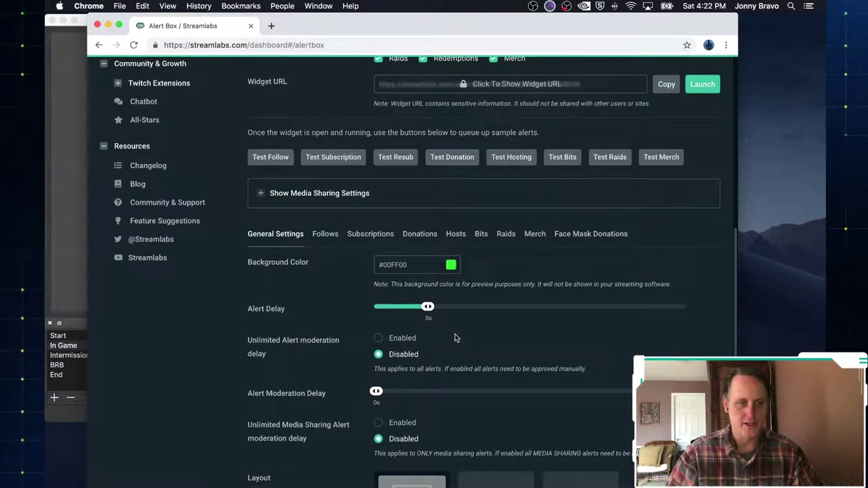
click(323, 235)
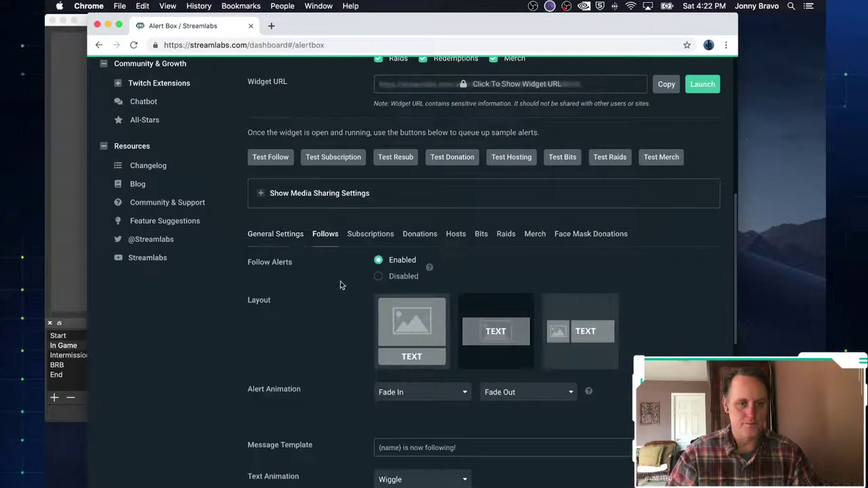
scroll(366, 351, down, 5)
scroll(367, 350, up, 4)
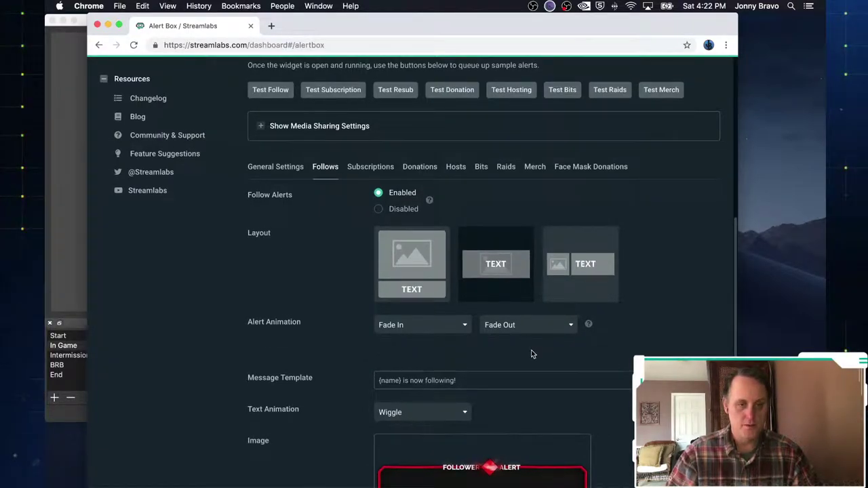
scroll(531, 350, down, 4)
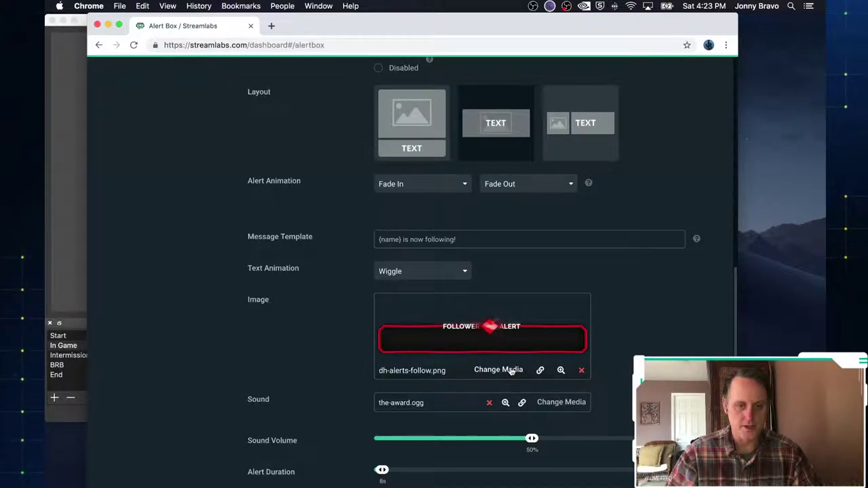
click(511, 370)
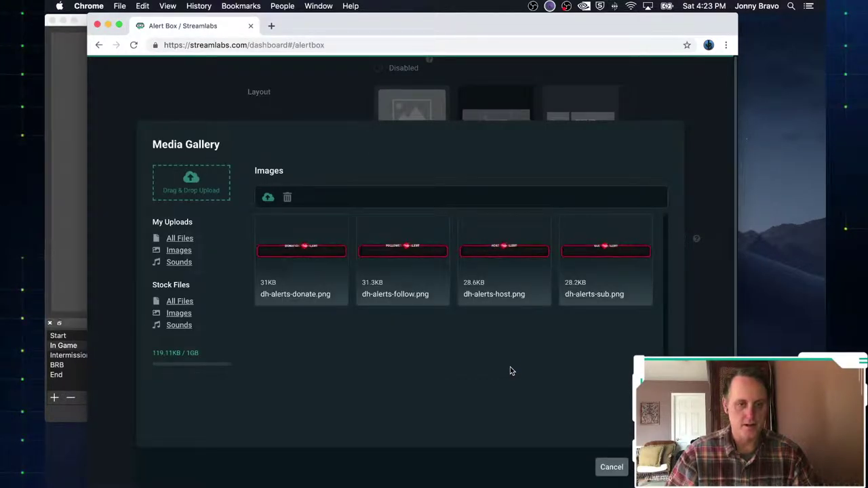
Upload Follower.png from the Alerts folder and use it as the follow alert image
mouse_move(625, 276)
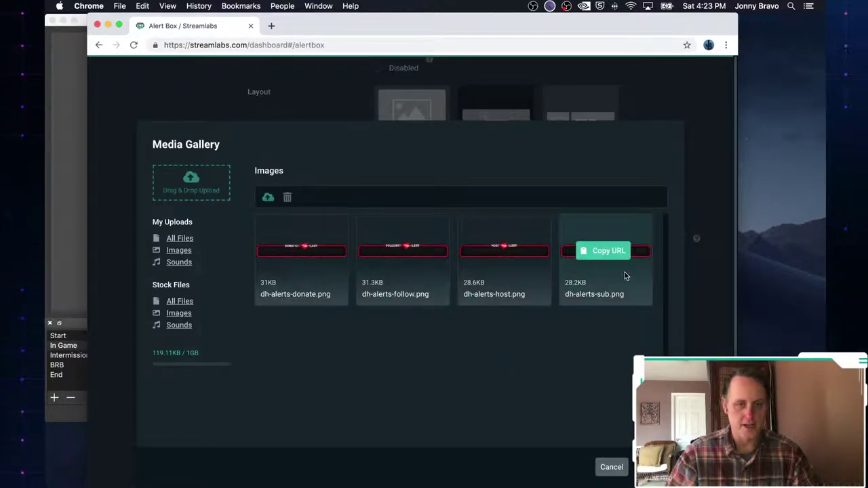
click(195, 186)
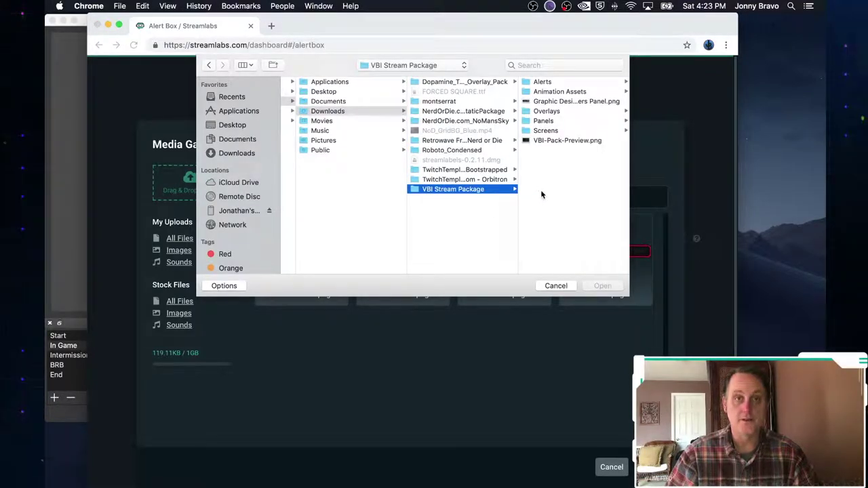
click(526, 82)
click(528, 102)
click(600, 285)
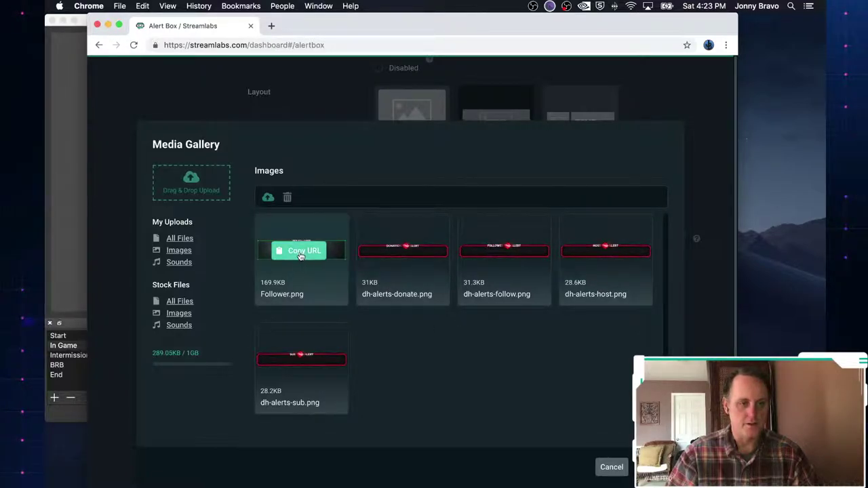
click(300, 253)
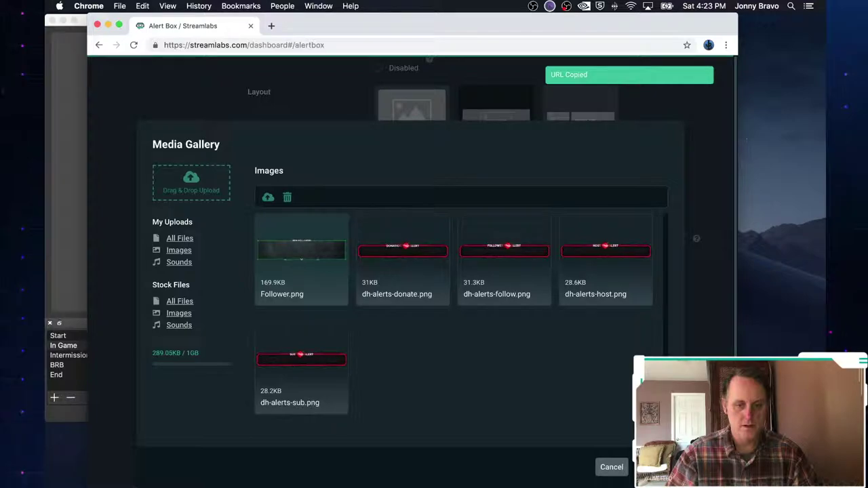
key(Escape)
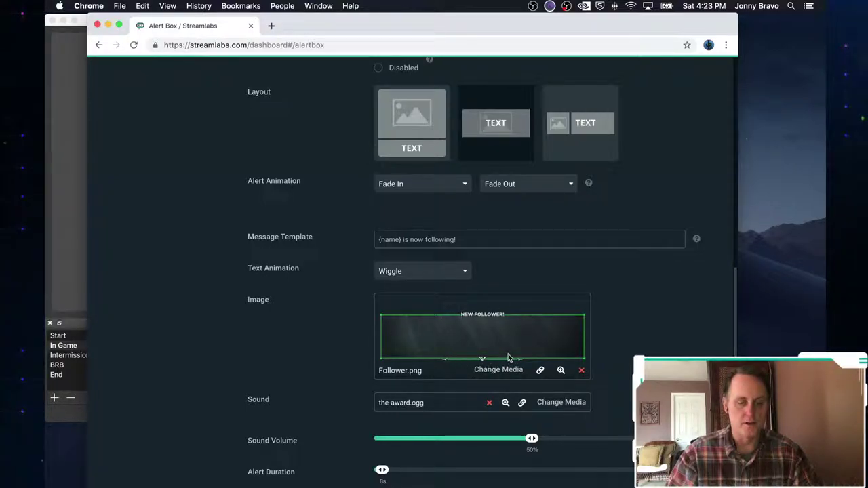
Set the follow alert's Text Highlight Color to green #0CA927
scroll(665, 343, down, 3)
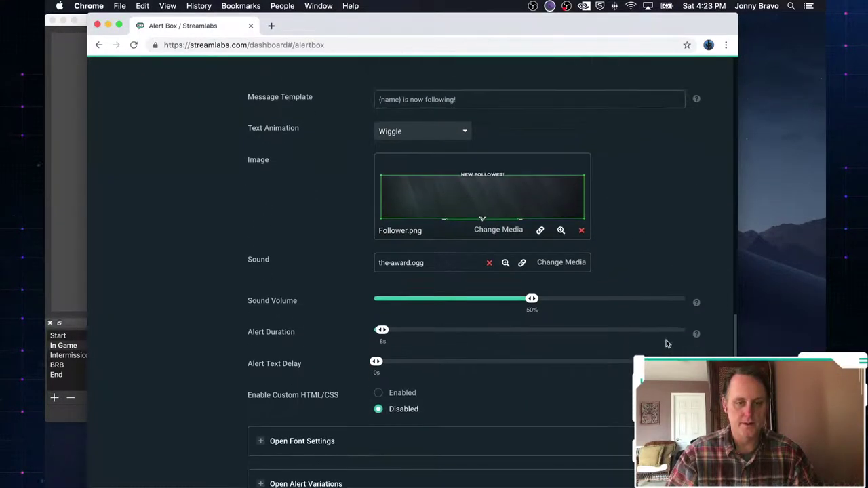
scroll(666, 344, down, 1)
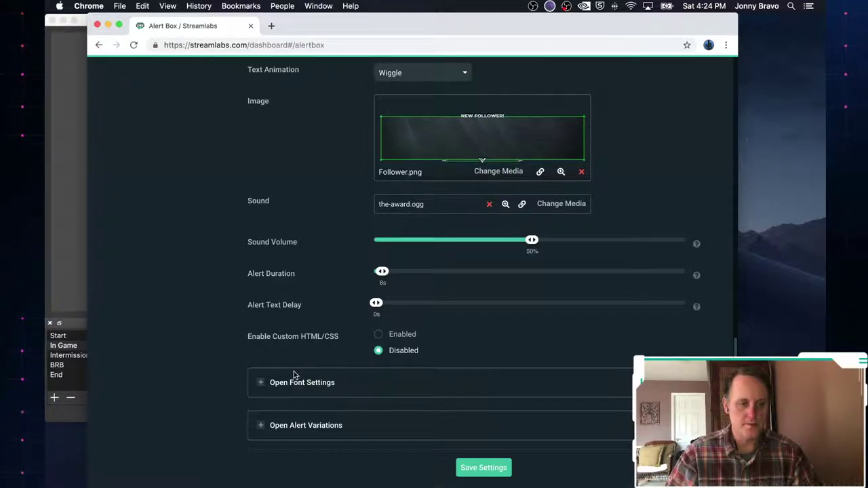
click(261, 383)
scroll(263, 387, down, 3)
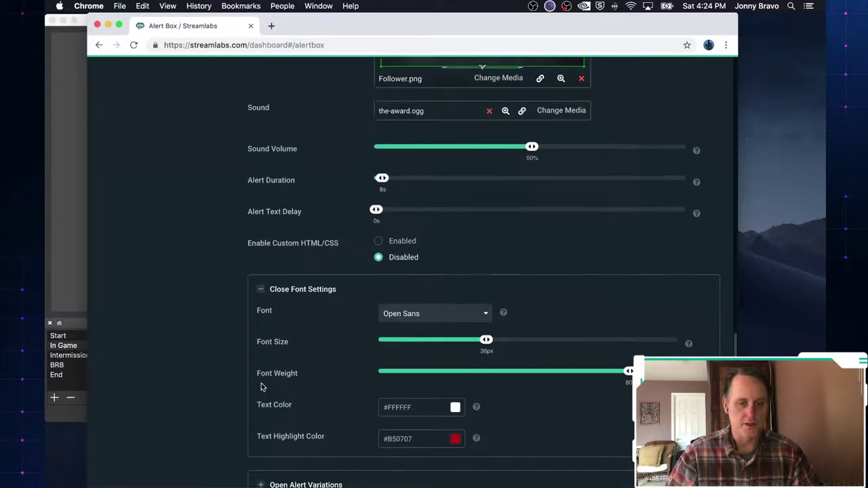
scroll(261, 387, down, 2)
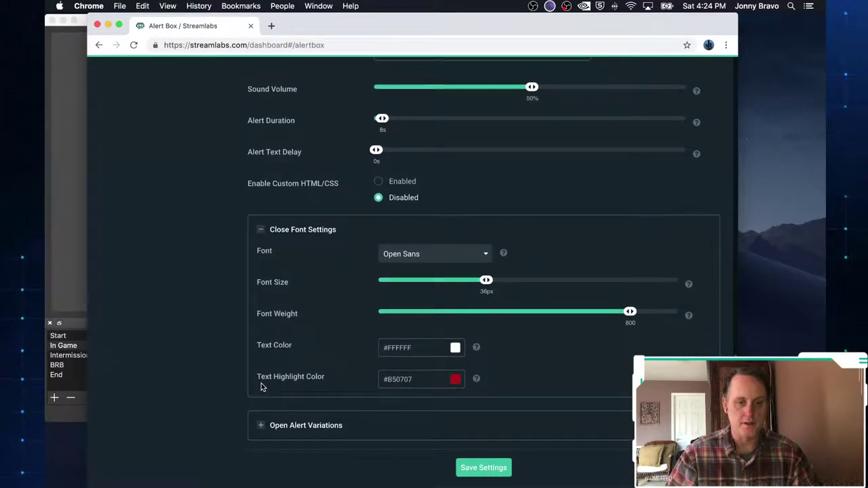
click(455, 380)
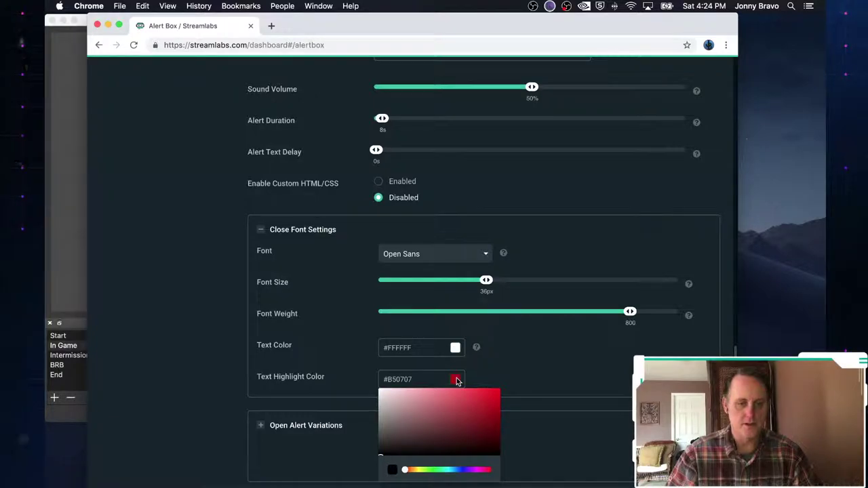
scroll(570, 390, down, 2)
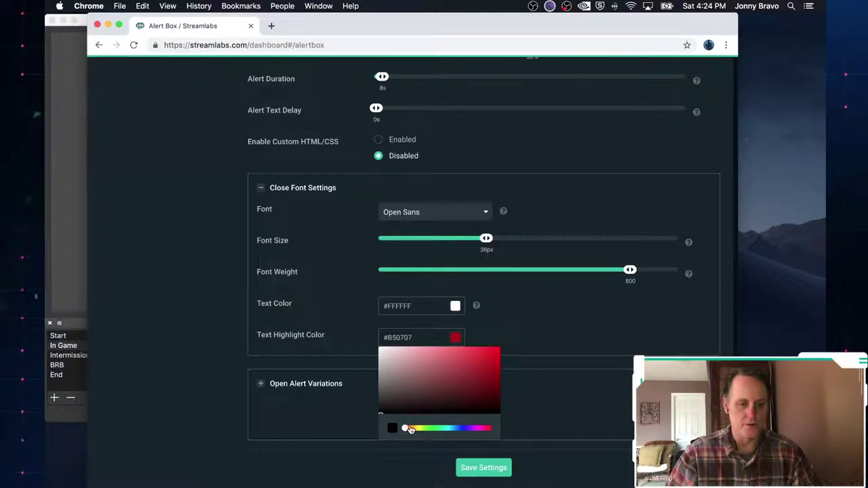
drag(405, 429, 437, 429)
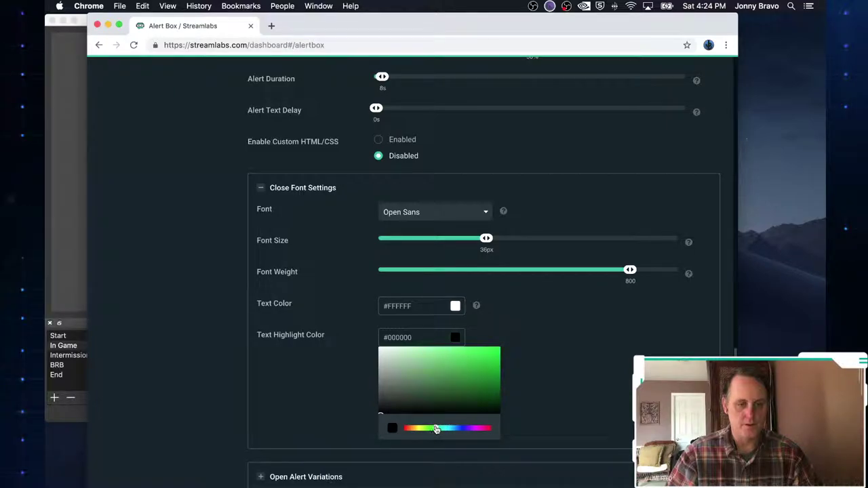
click(469, 396)
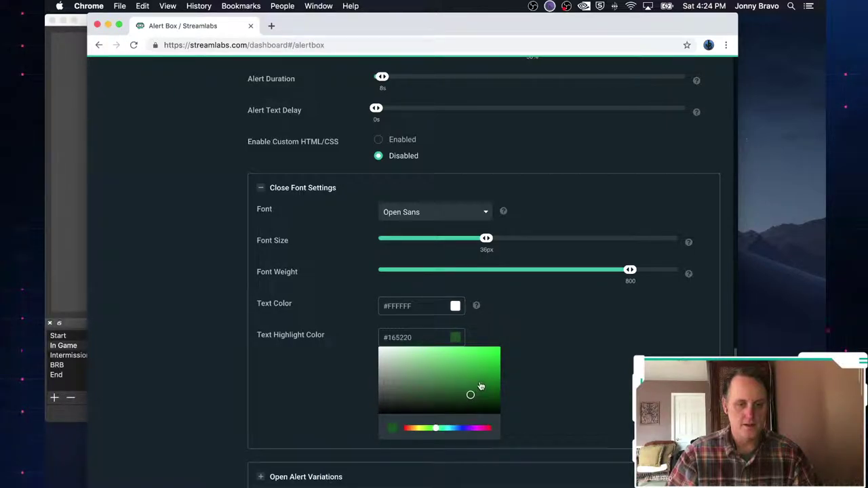
mouse_move(480, 387)
mouse_down()
mouse_move(479, 369)
mouse_move(466, 362)
mouse_move(489, 357)
mouse_move(493, 374)
mouse_up()
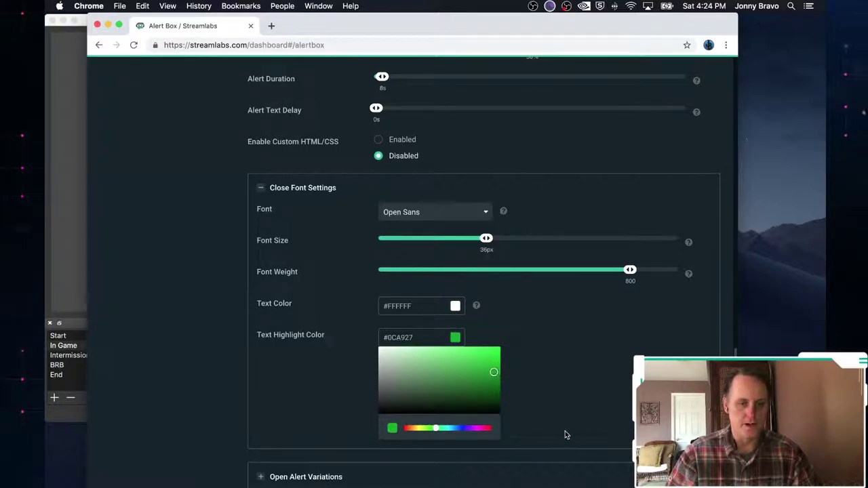
Save the alert settings and copy the Alert Box widget URL
scroll(567, 435, down, 2)
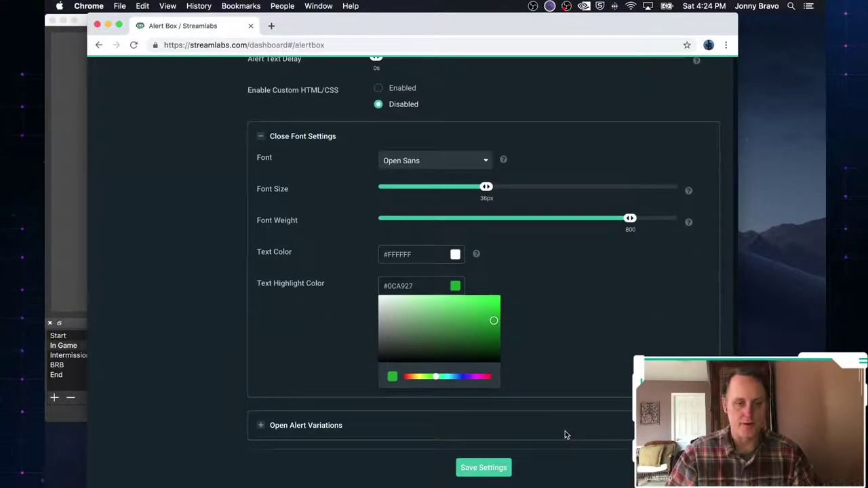
click(479, 468)
scroll(516, 314, up, 10)
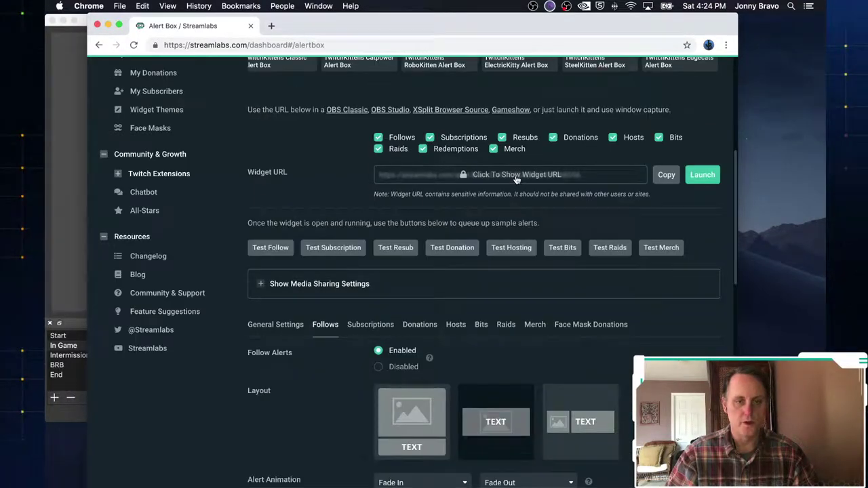
click(669, 177)
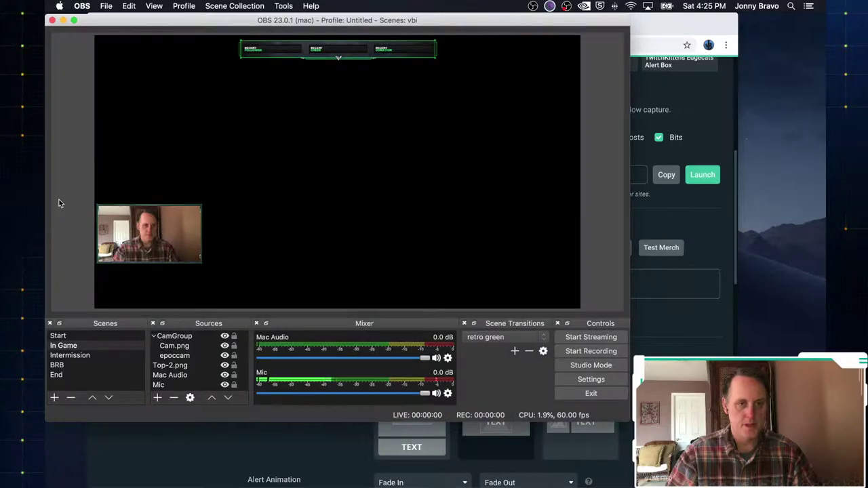
click(59, 199)
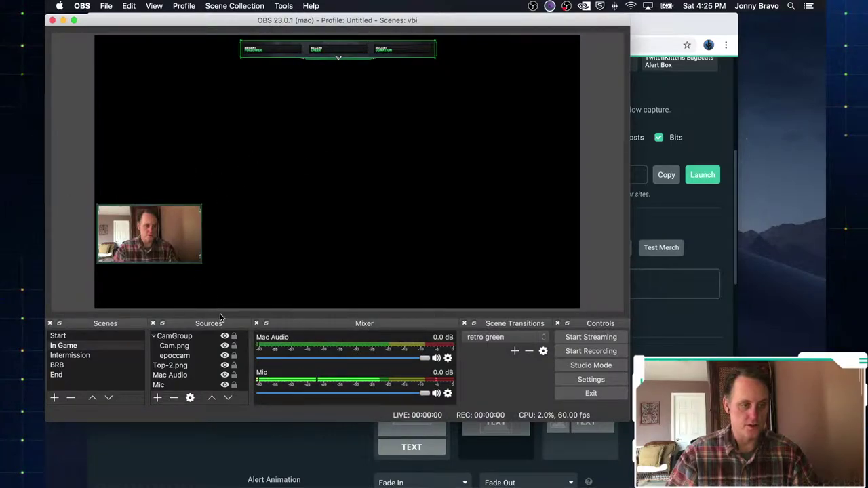
Add a browser source named 'alerts' with an emptied URL, placed at the scene's upper centre
click(158, 400)
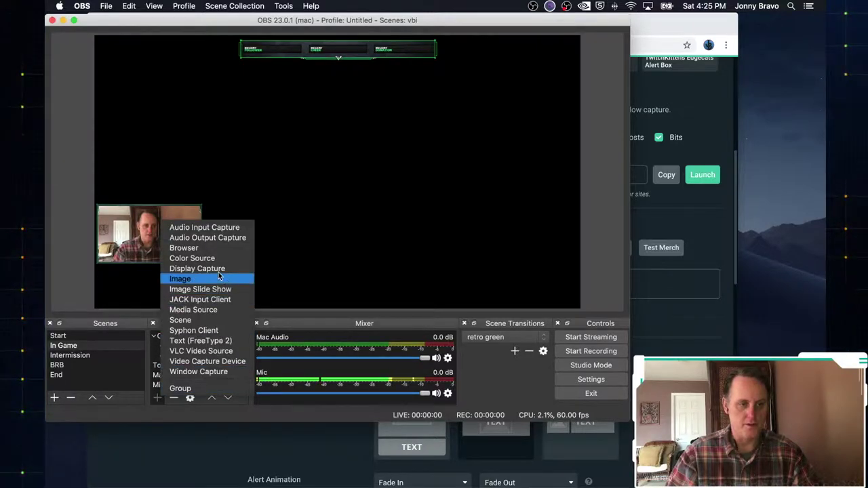
click(211, 249)
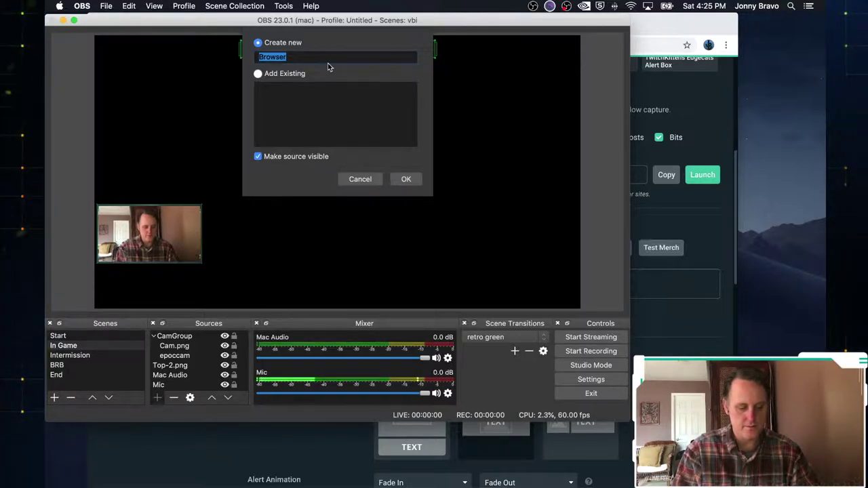
text(alerts)
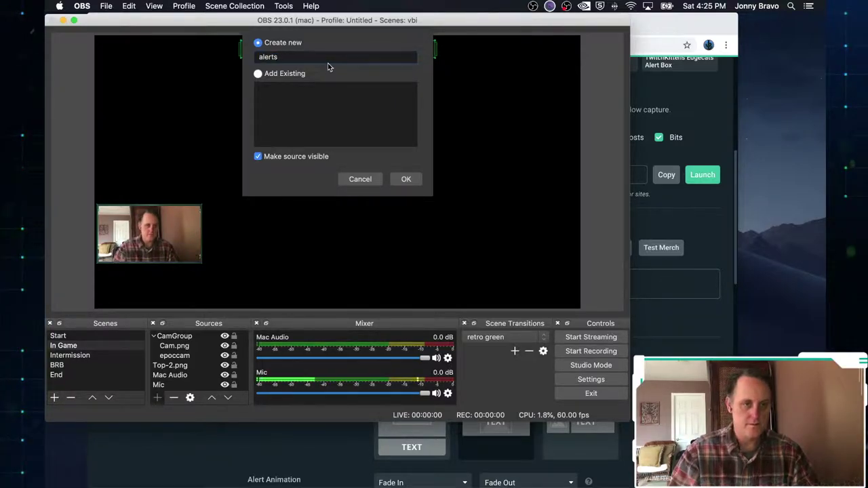
click(407, 179)
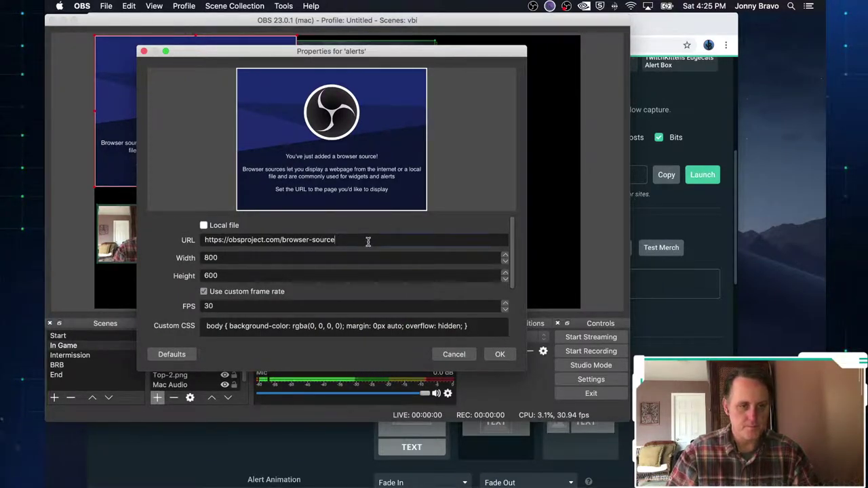
double_click(368, 242)
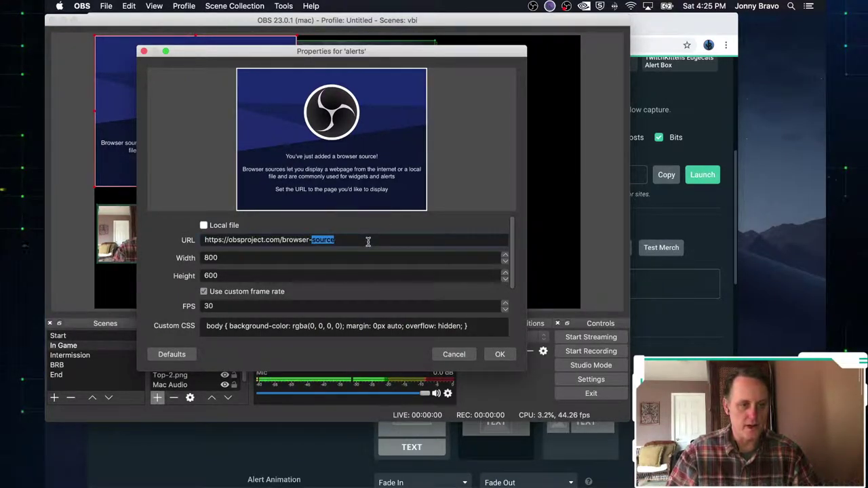
triple_click(369, 242)
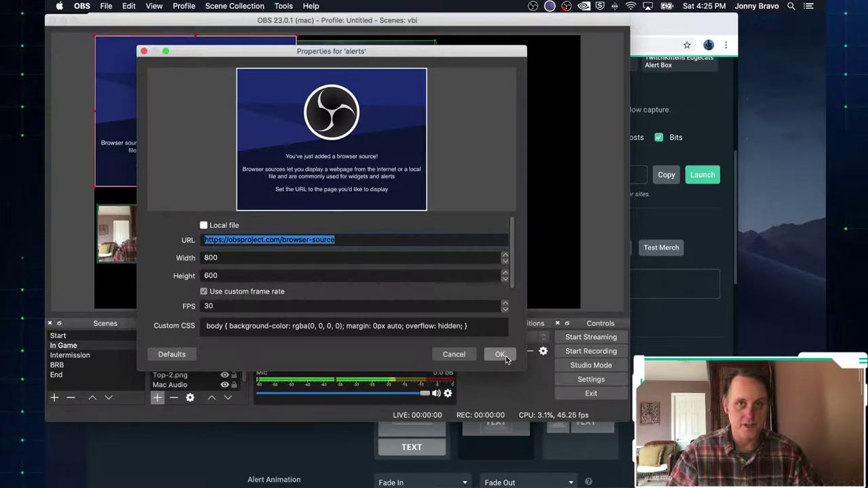
key(BackSpace)
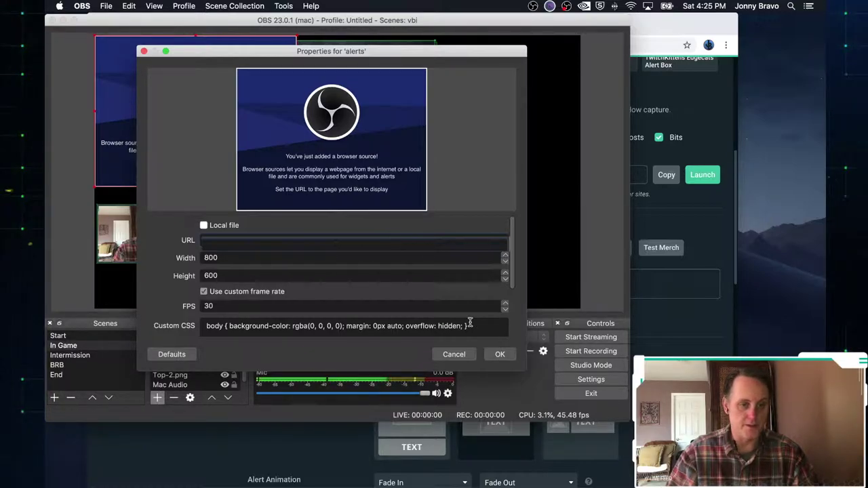
click(500, 355)
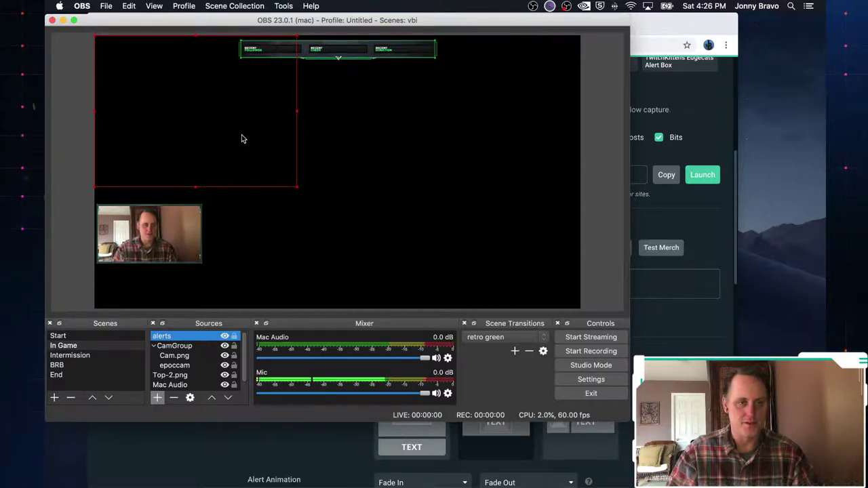
drag(242, 138, 384, 176)
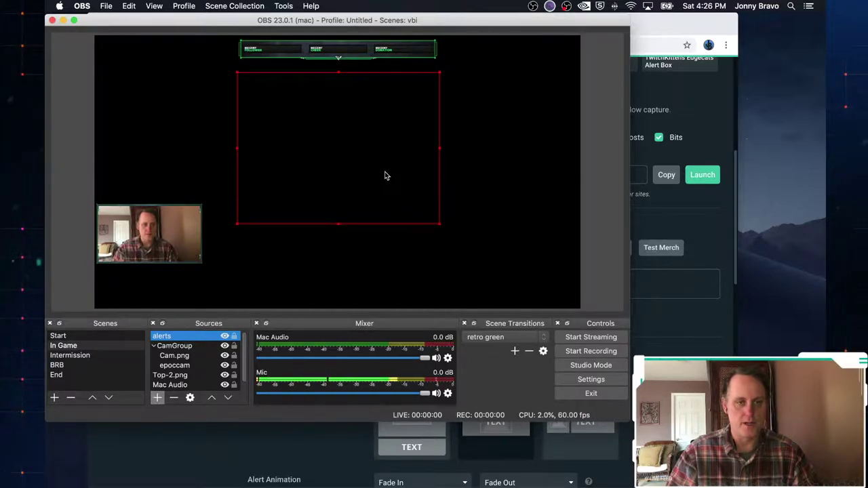
key(super+Tab)
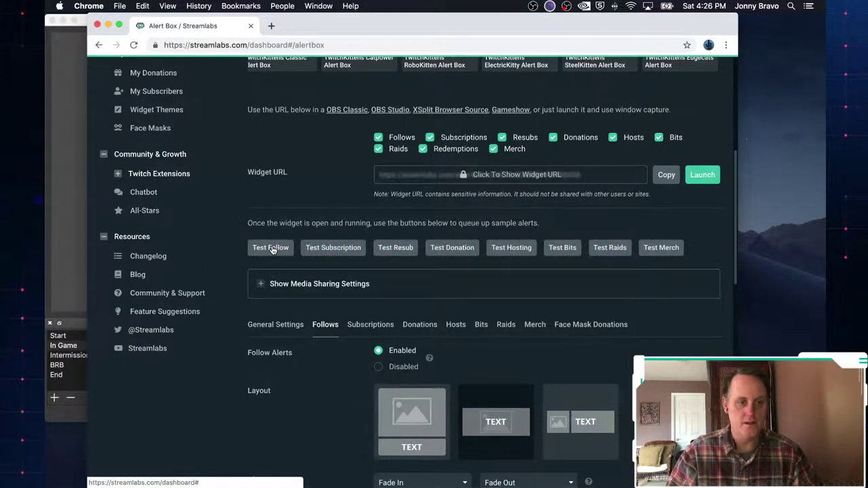
Send a Test Follow alert, watch it in OBS, then open a new Chrome tab
click(271, 249)
key(super+Tab)
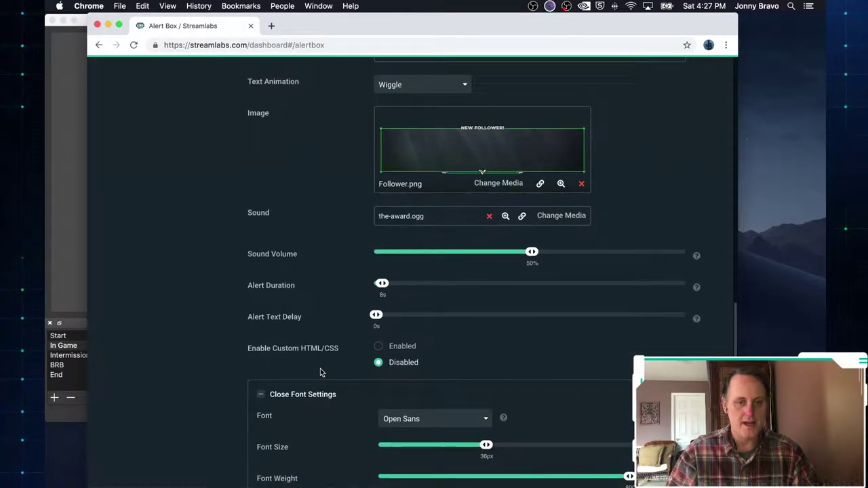
scroll(320, 368, up, 10)
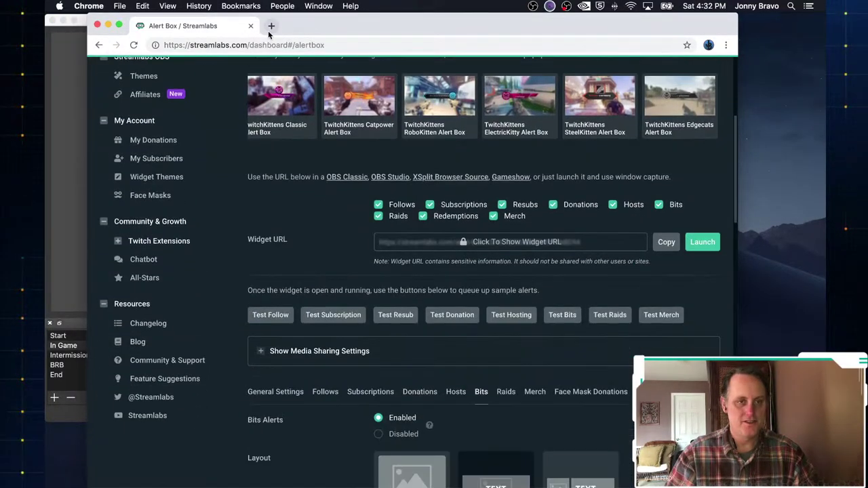
click(270, 27)
Go to streamelements.com and sign in with Twitch
text(stre)
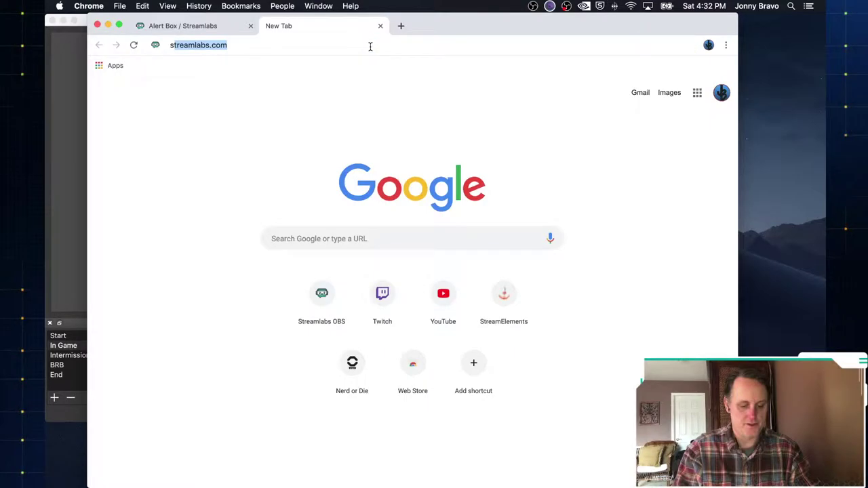
text(amele)
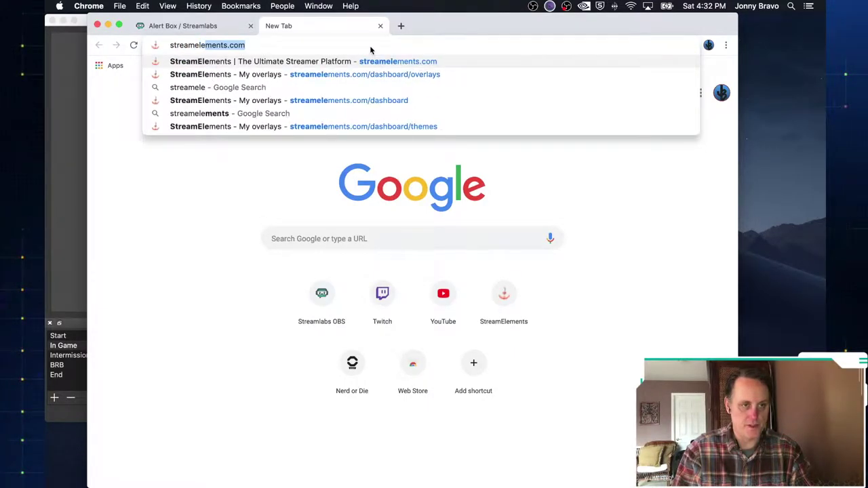
key(Return)
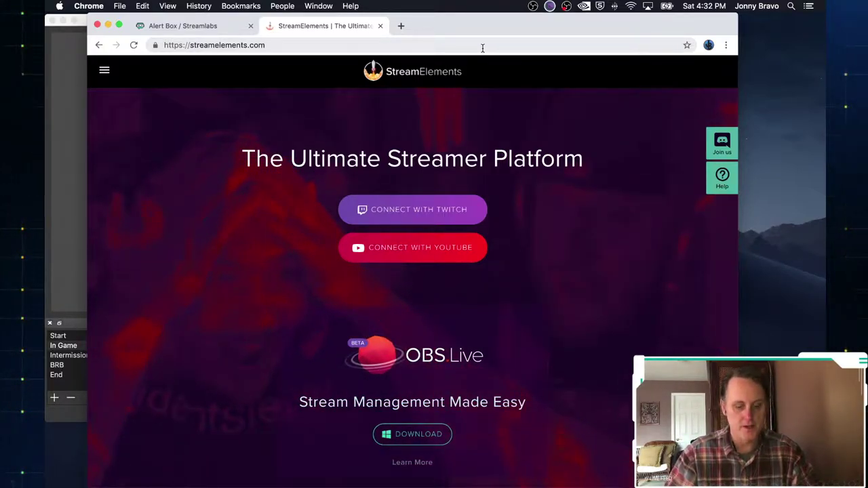
click(419, 217)
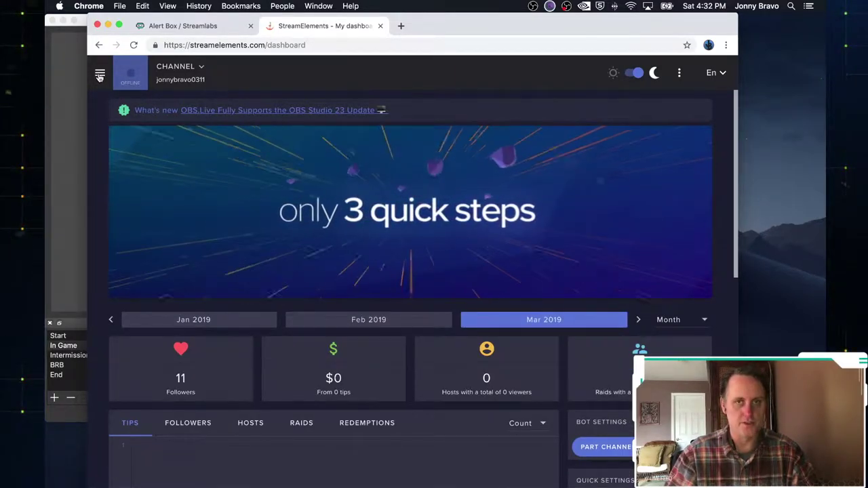
Open the Themes gallery from the StreamElements side menu to show the Super Themes
click(100, 76)
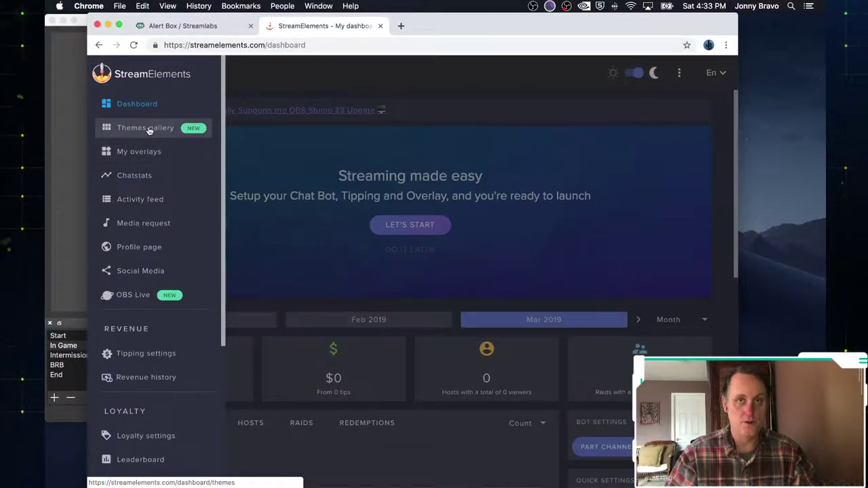
click(150, 130)
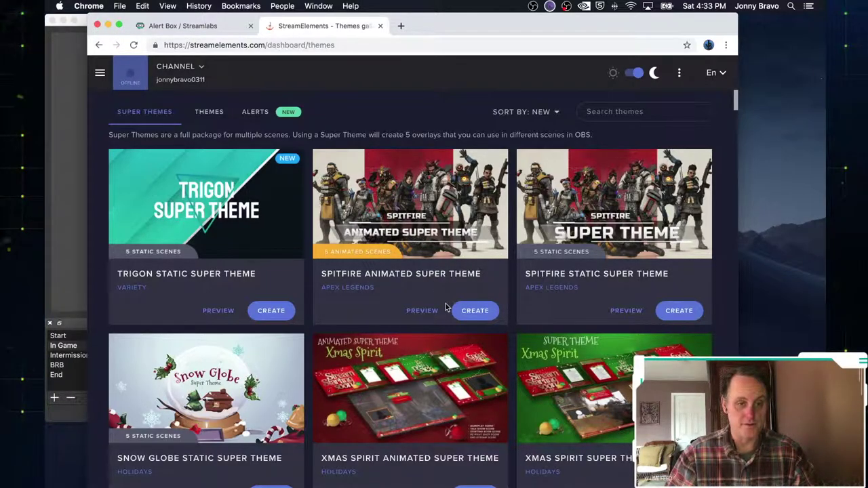
Preview Spitfire Animated through its Starting Soon, Be Right Back and Stream Ended scenes, then close it
click(421, 215)
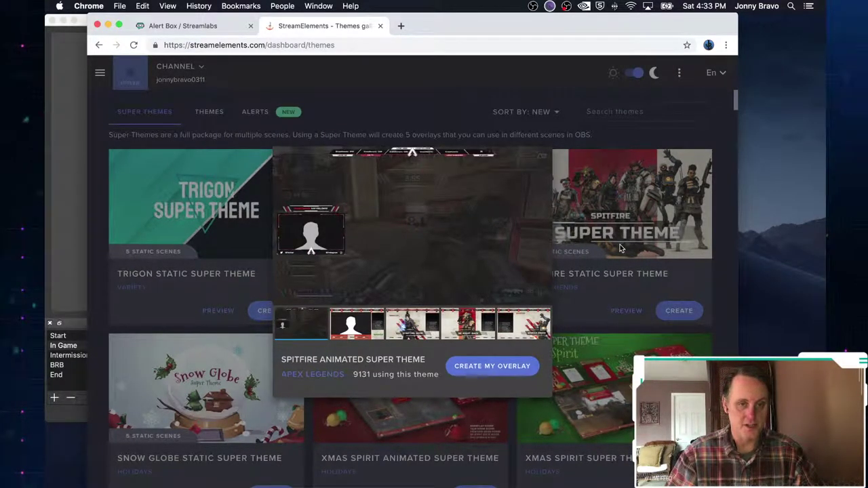
mouse_move(541, 235)
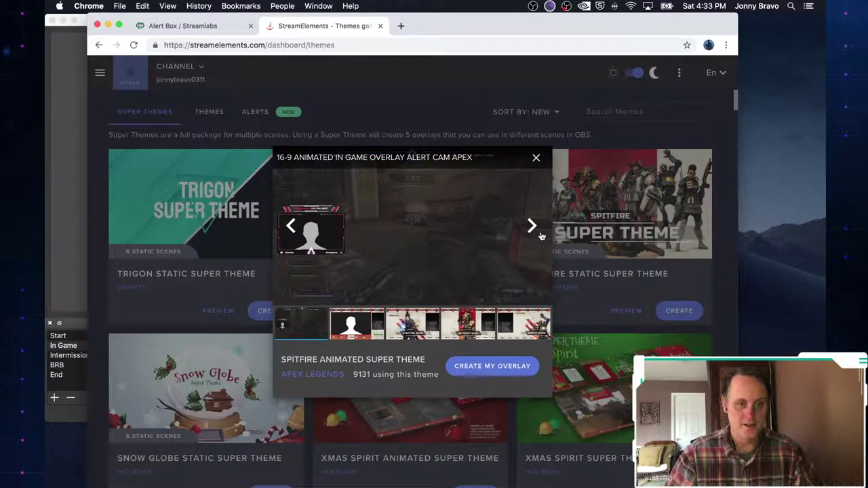
click(532, 228)
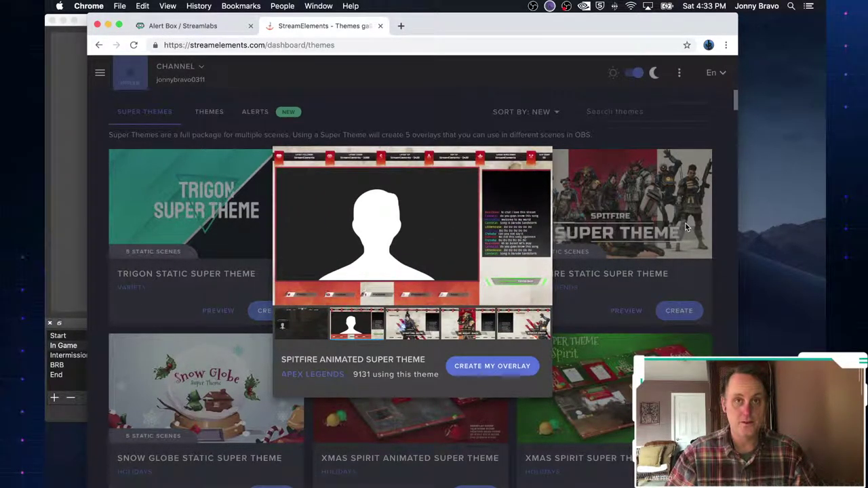
click(533, 227)
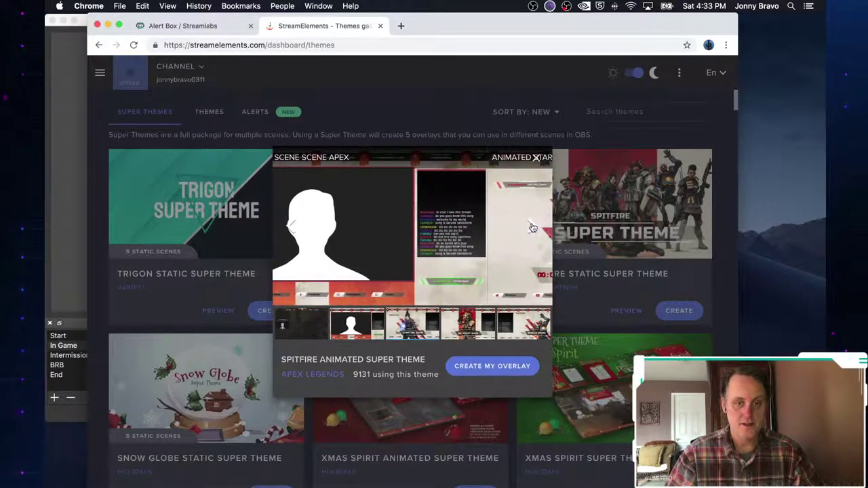
mouse_move(528, 242)
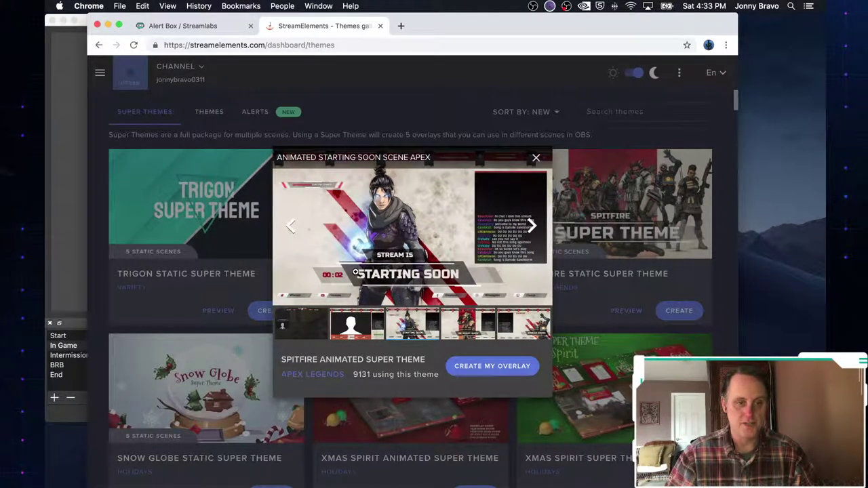
click(532, 227)
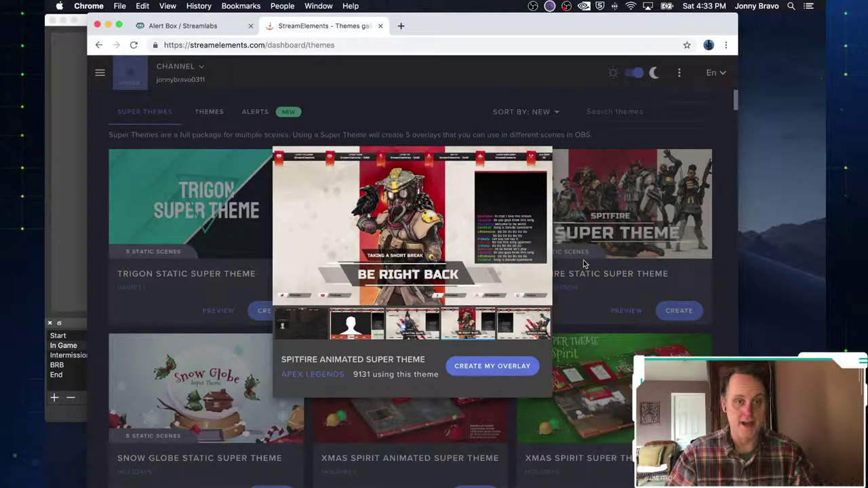
click(533, 227)
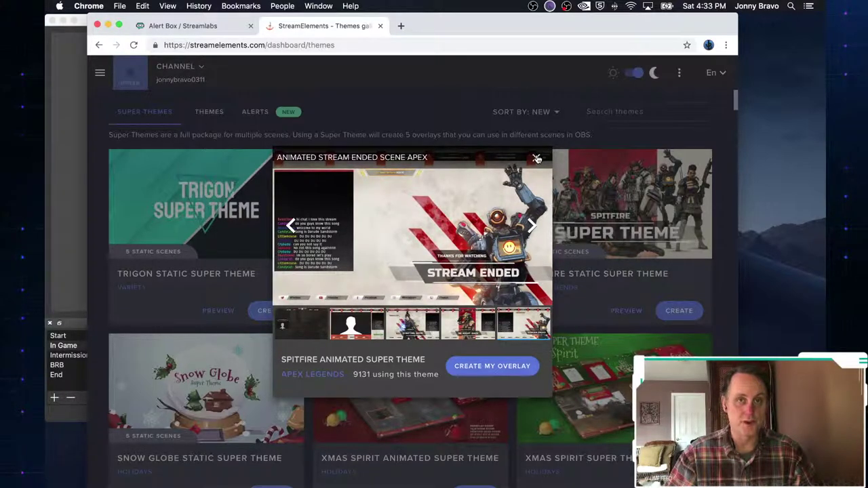
click(536, 158)
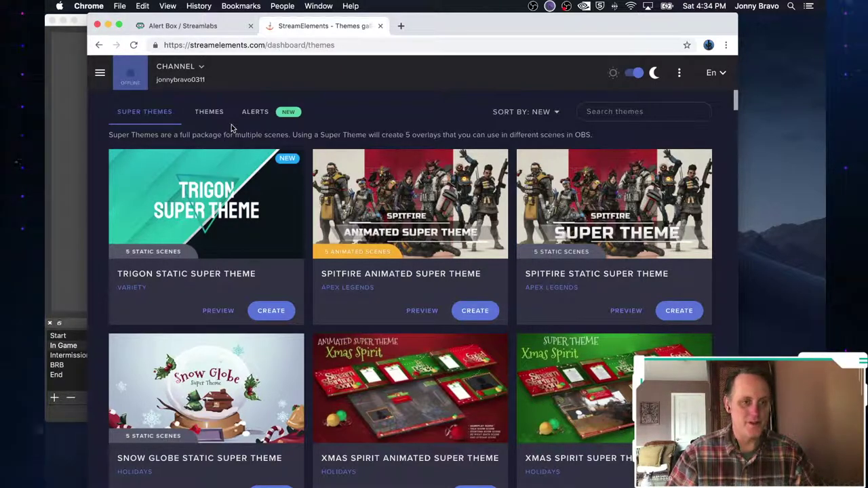
Show the Alerts packages and scroll down to Black Gold Original and Energy Flow Animated Alerts
click(254, 115)
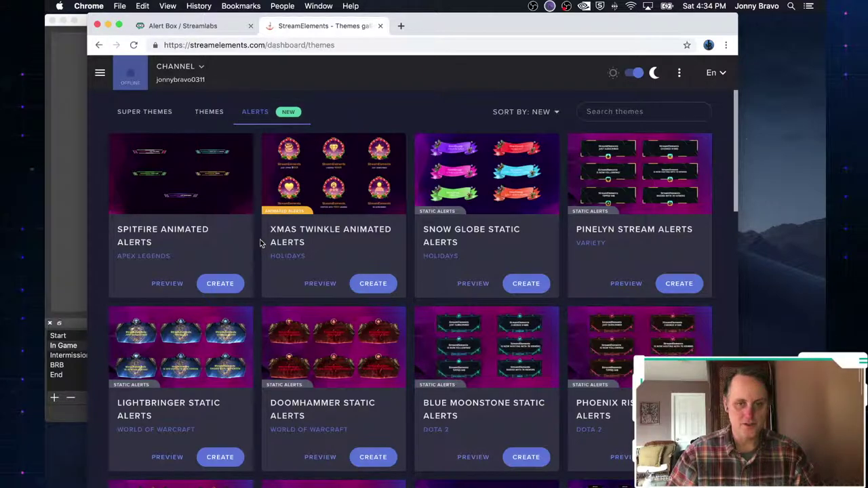
scroll(260, 241, down, 3)
scroll(259, 243, down, 8)
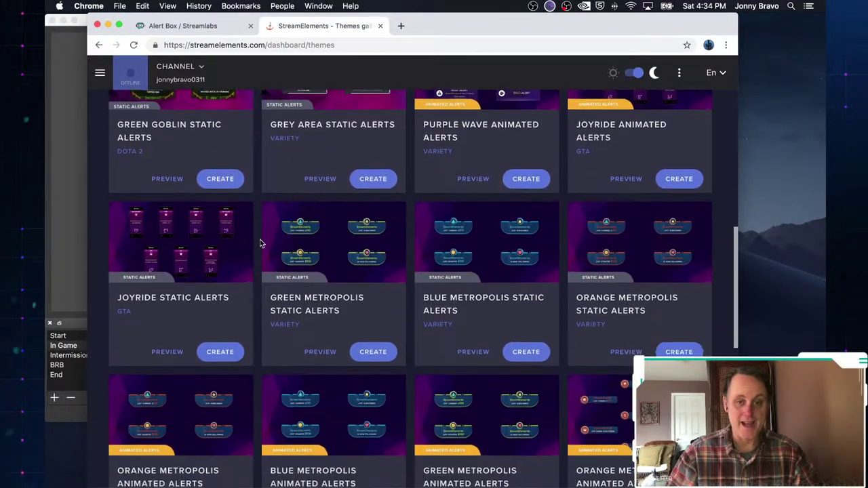
scroll(259, 243, down, 10)
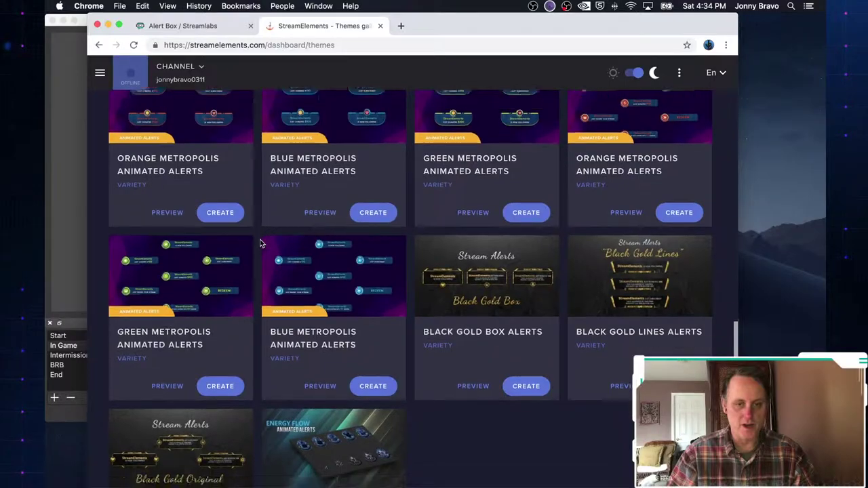
scroll(260, 243, down, 2)
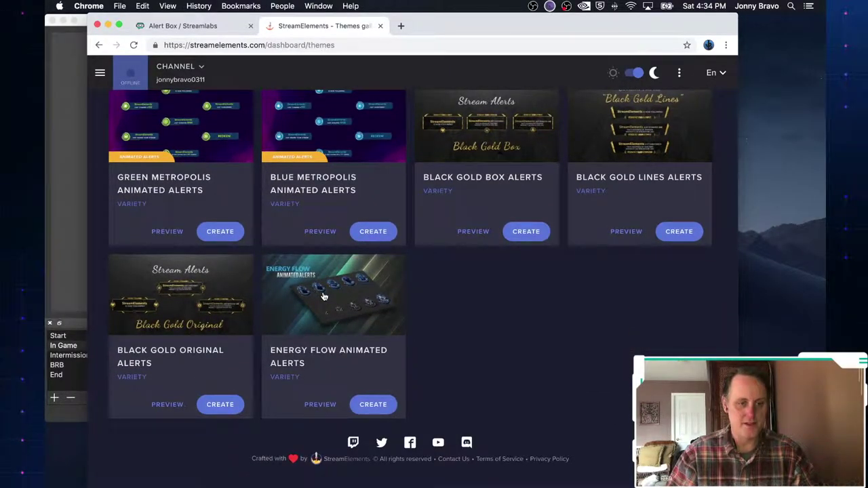
Go to My overlays from the dashboard navigation menu
scroll(224, 203, up, 12)
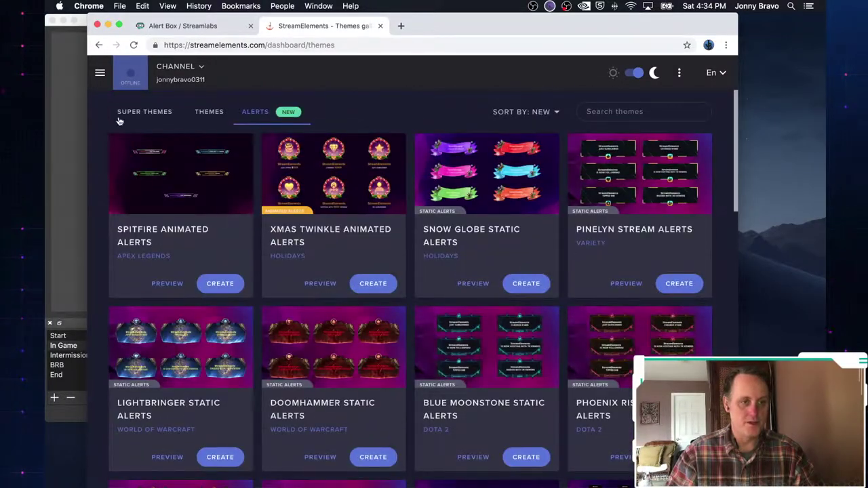
click(100, 74)
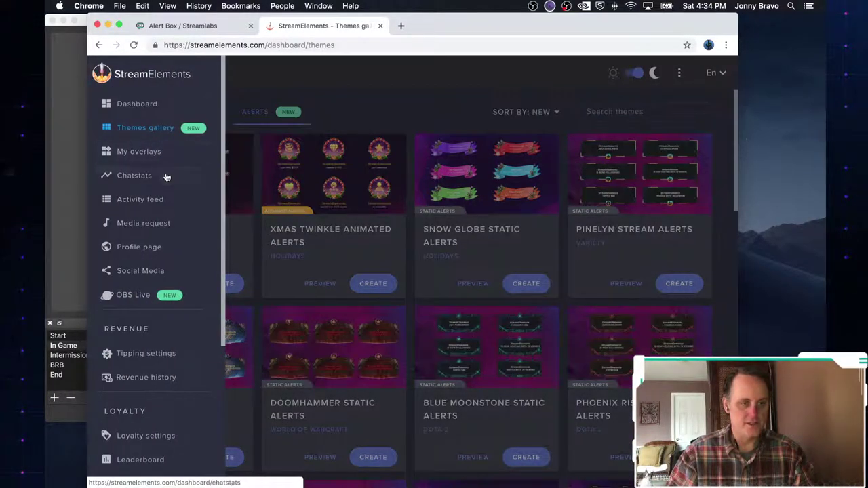
click(143, 153)
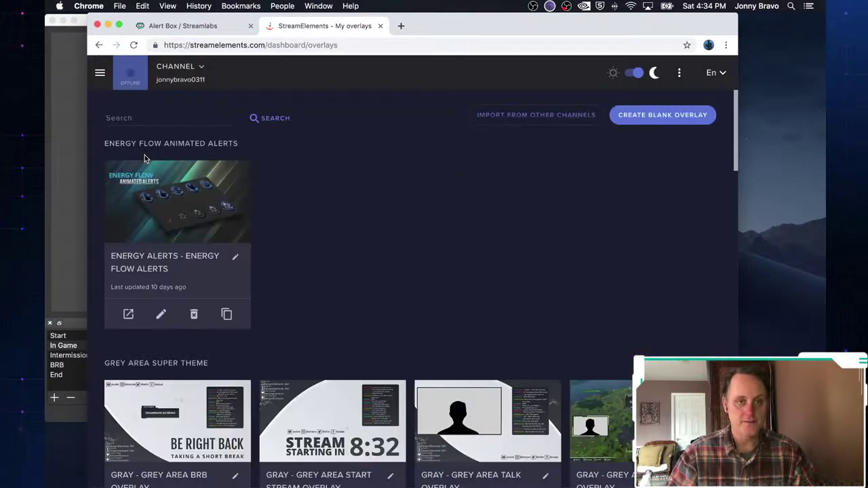
Browse the saved overlays and open the Energy Flow alerts overlay for editing
scroll(363, 288, down, 5)
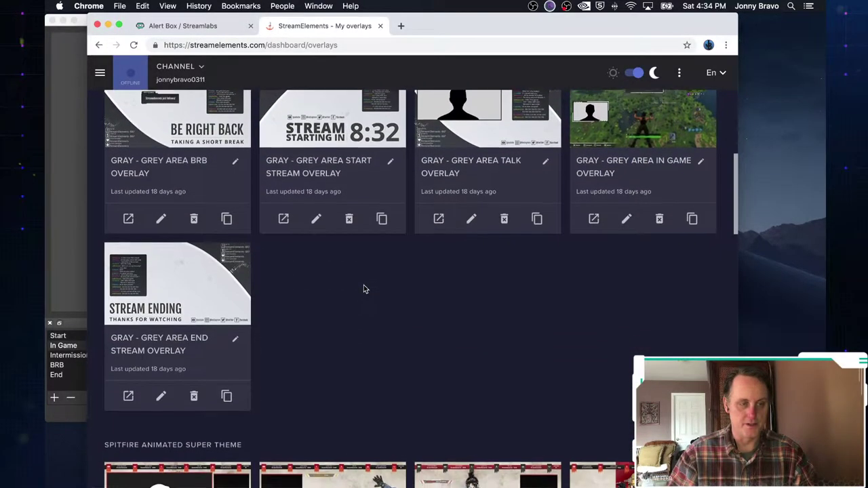
scroll(363, 287, up, 1)
scroll(382, 297, down, 6)
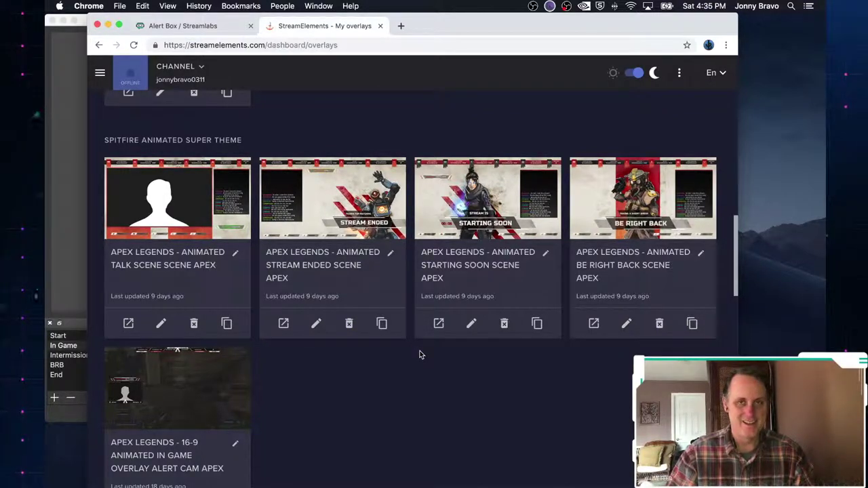
scroll(420, 353, down, 5)
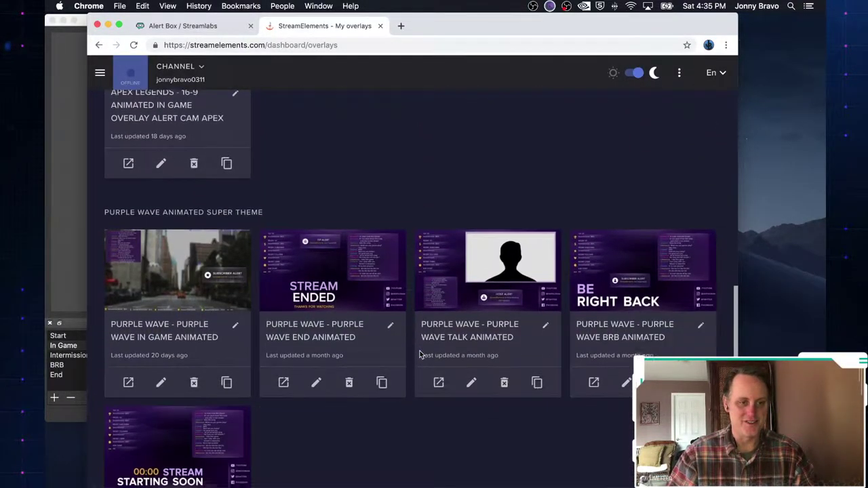
scroll(419, 353, down, 3)
scroll(420, 354, up, 15)
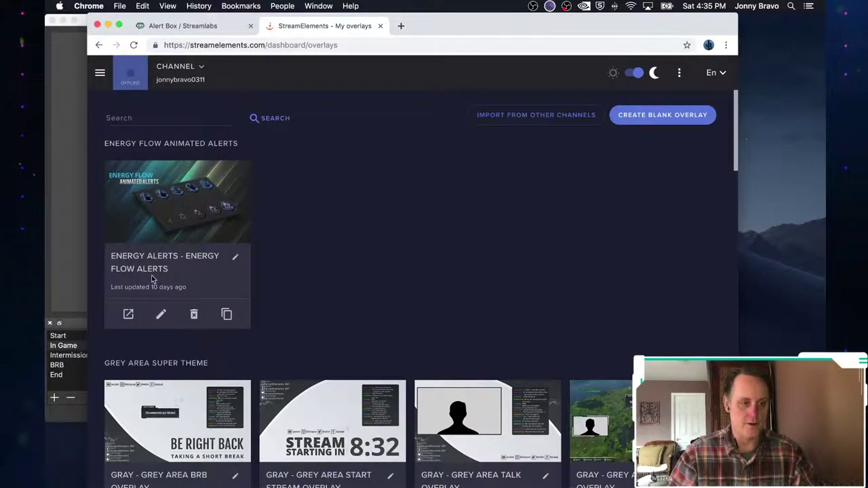
click(161, 317)
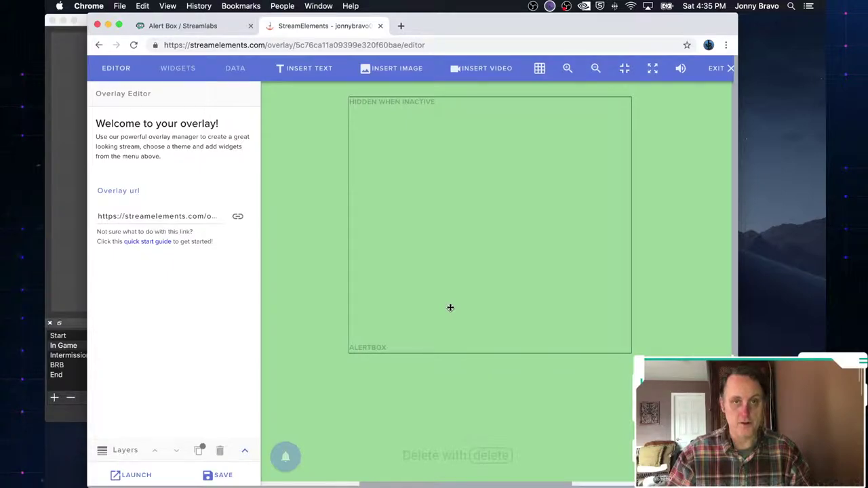
Select AlertBox 1 in the Layers list and open the follower alert's advanced settings
click(244, 451)
click(114, 386)
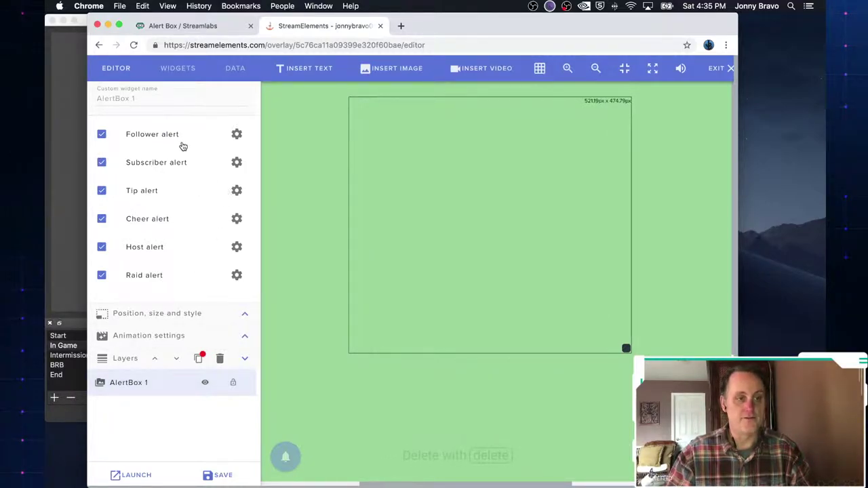
scroll(171, 221, down, 1)
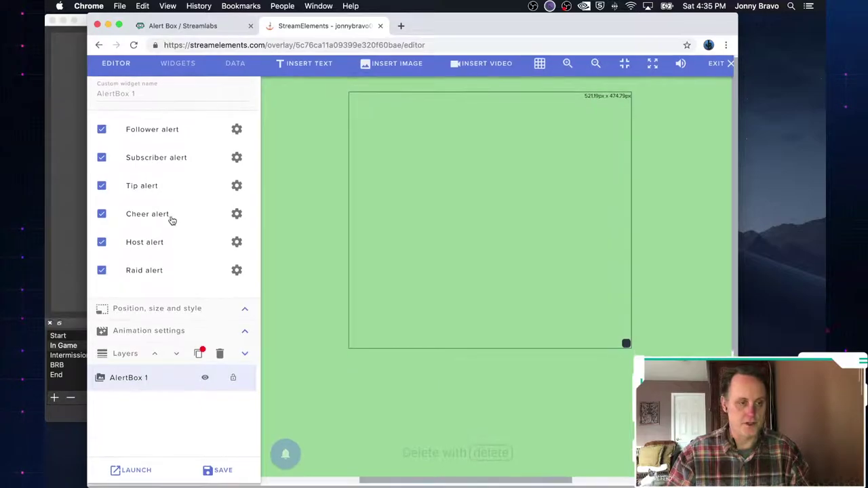
scroll(172, 221, up, 1)
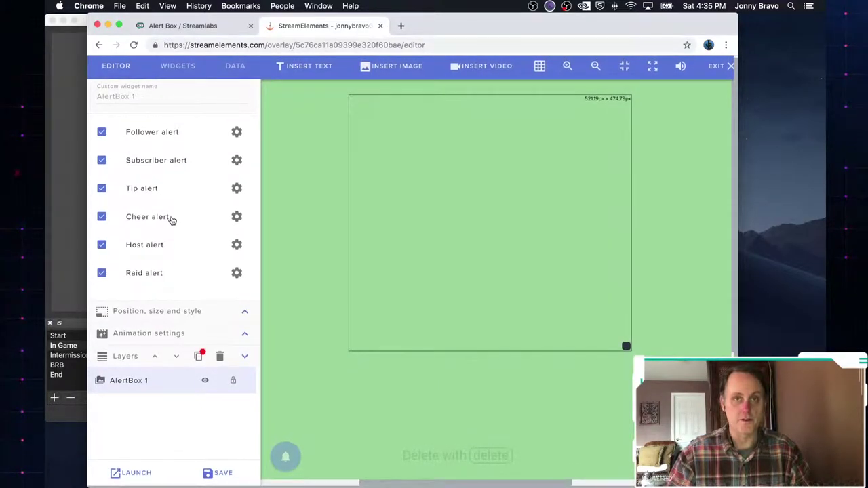
click(237, 132)
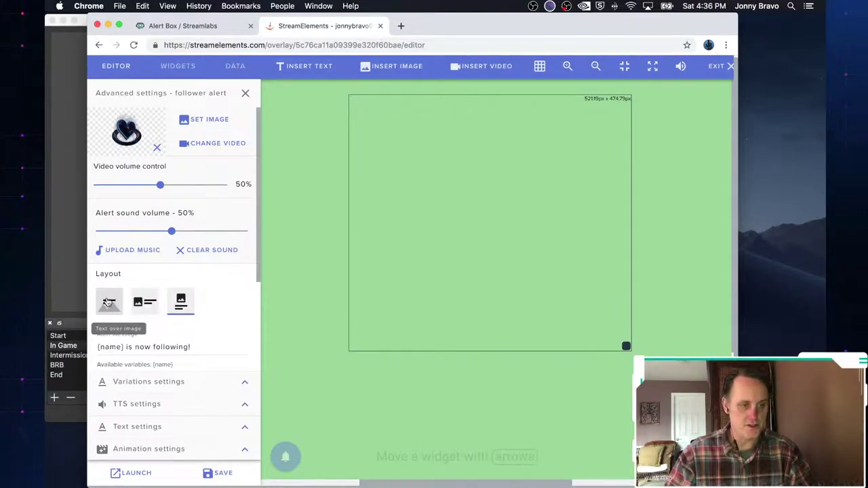
Emulate a follower event in the alert box, then close the follower advanced settings
scroll(243, 353, down, 5)
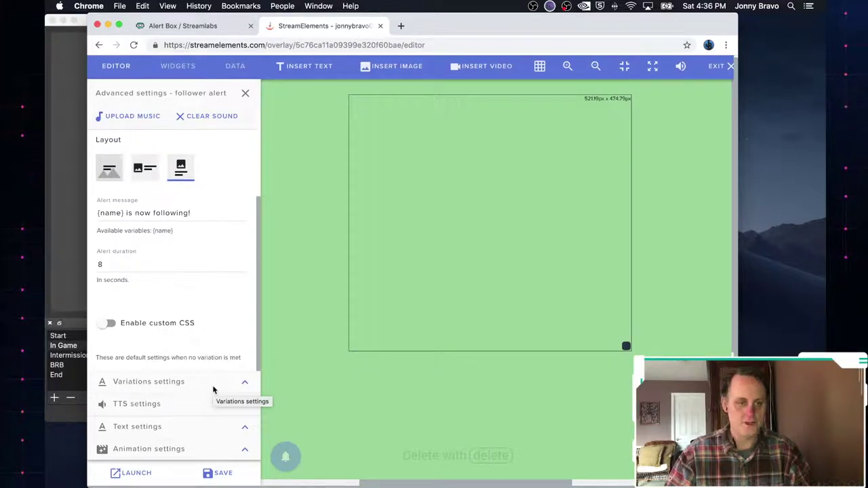
mouse_move(285, 458)
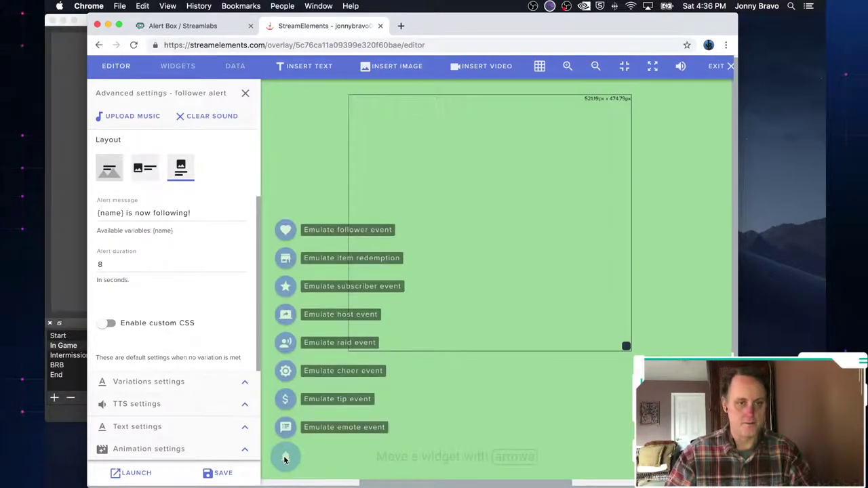
click(286, 232)
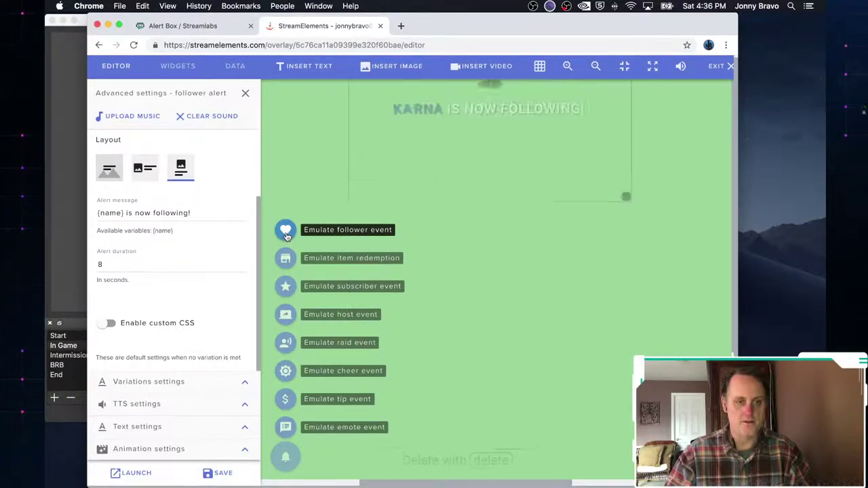
mouse_move(285, 427)
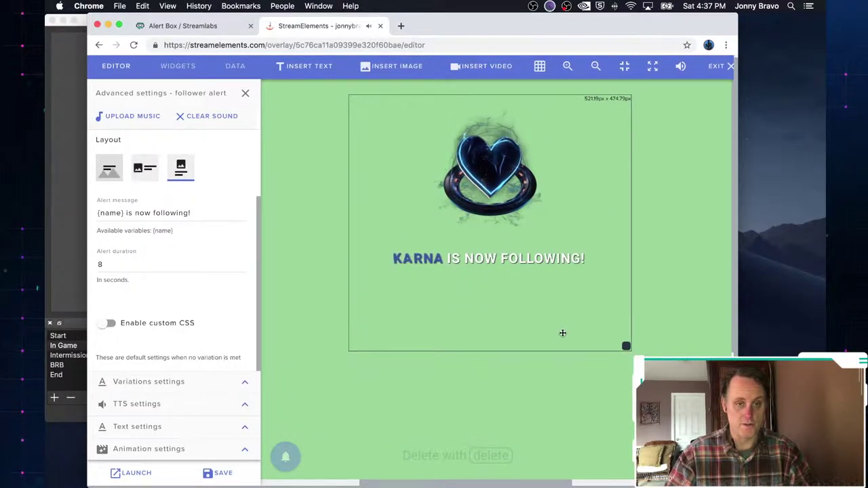
click(247, 94)
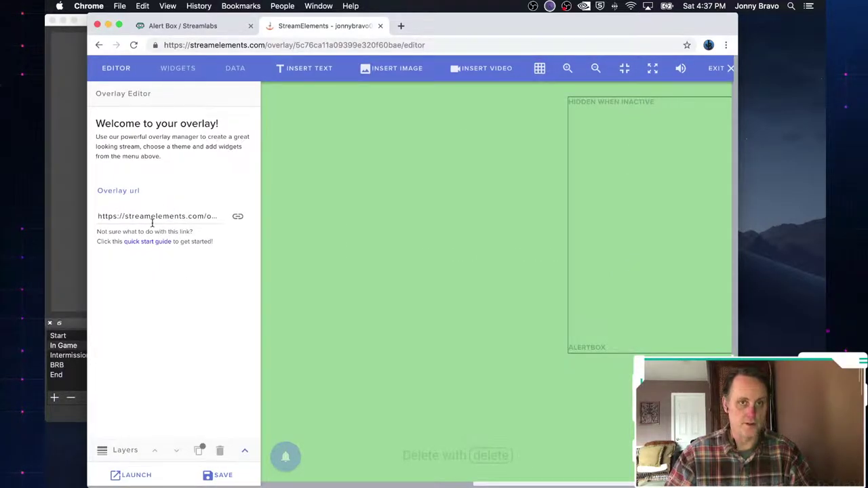
Copy the overlay URL and open the properties of the OBS 'alerts' source
click(239, 217)
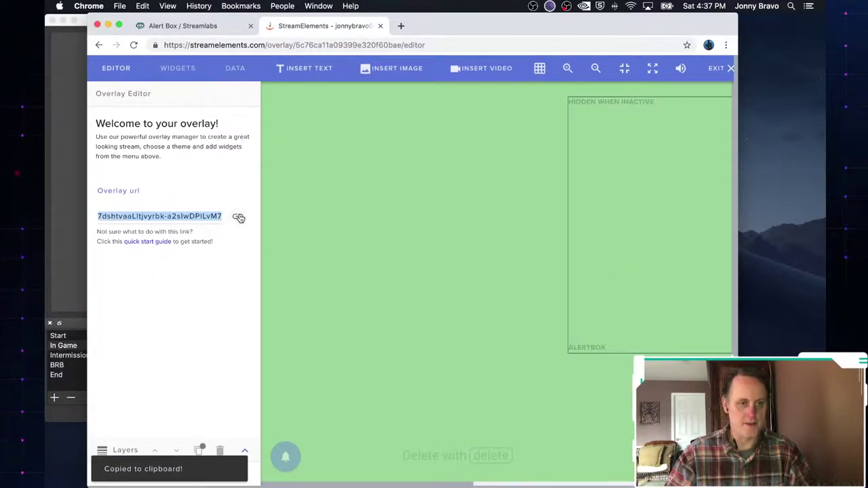
click(58, 237)
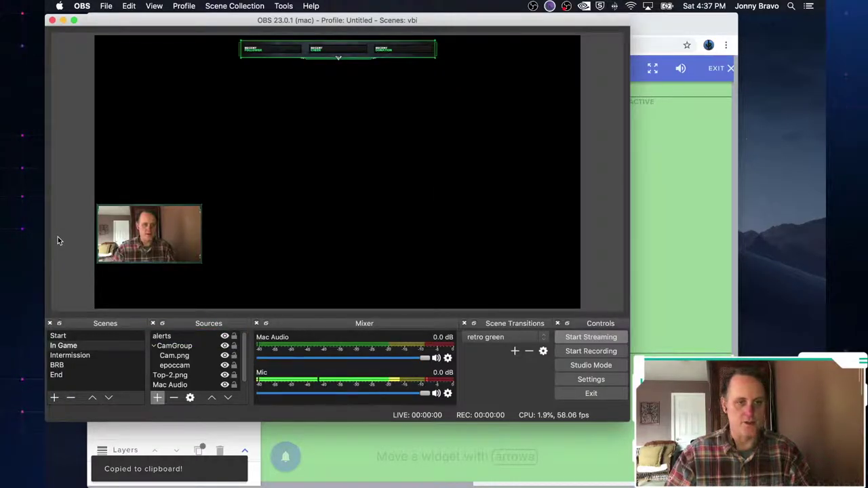
click(171, 336)
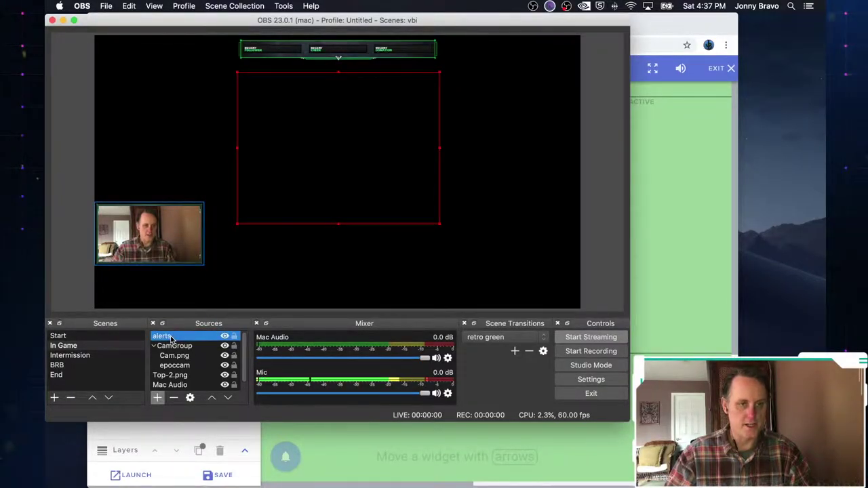
click(190, 397)
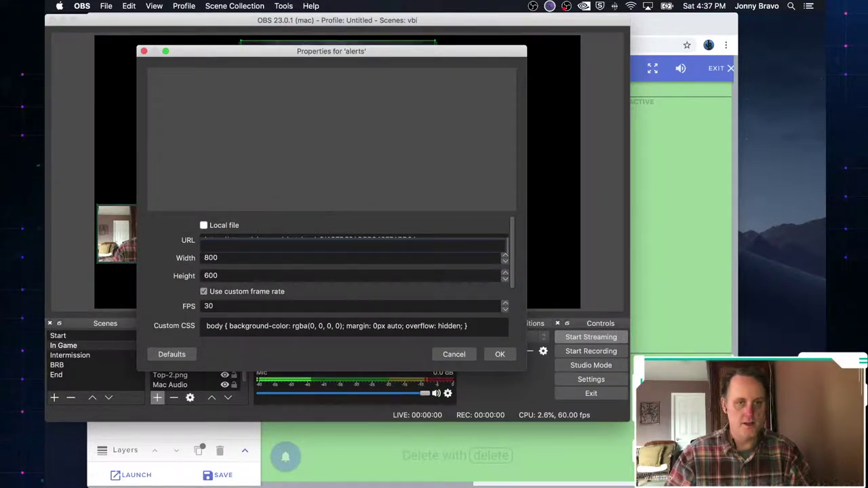
Confirm the alerts source URL and stretch the source to fill the canvas
double_click(432, 238)
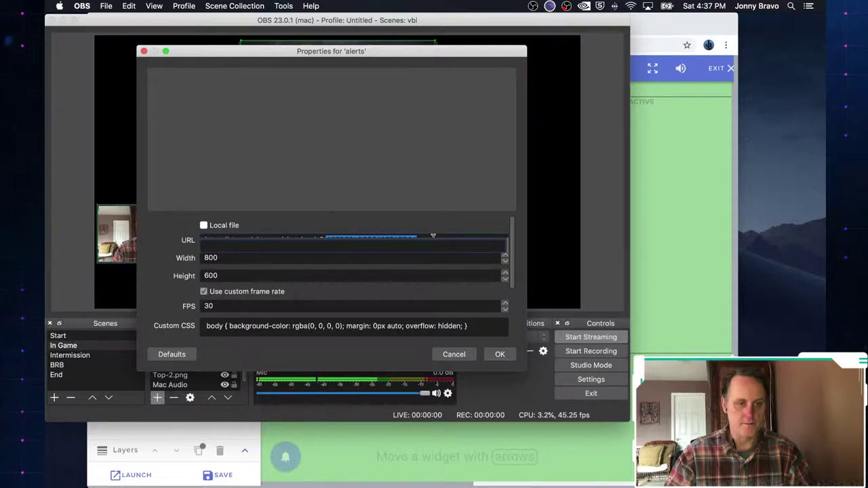
triple_click(433, 238)
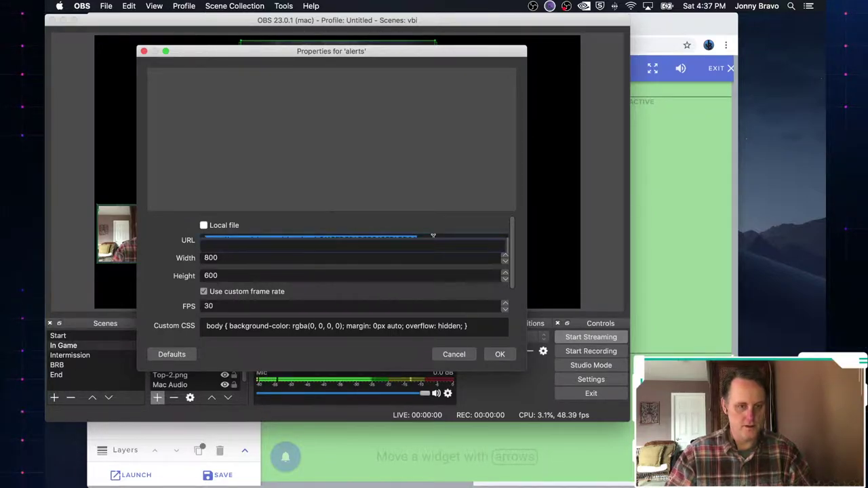
click(501, 354)
drag(392, 93, 279, 70)
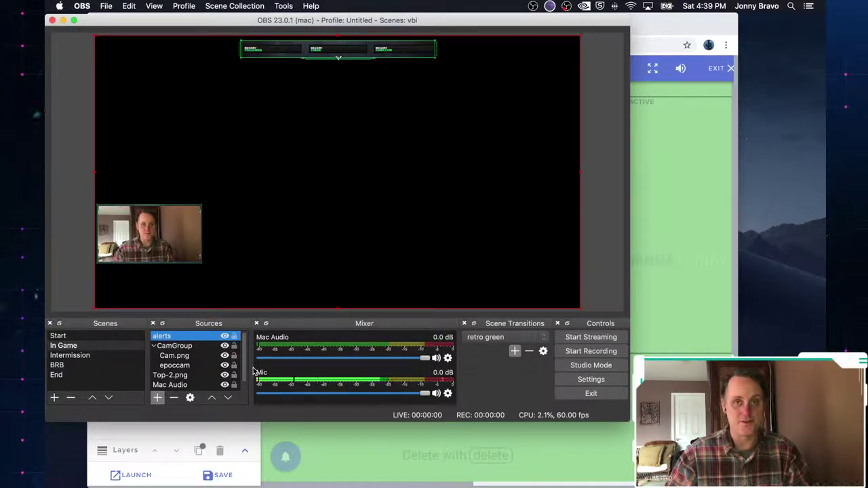
key(super+Tab)
Fire a test cheer alert and watch it in OBS
click(285, 372)
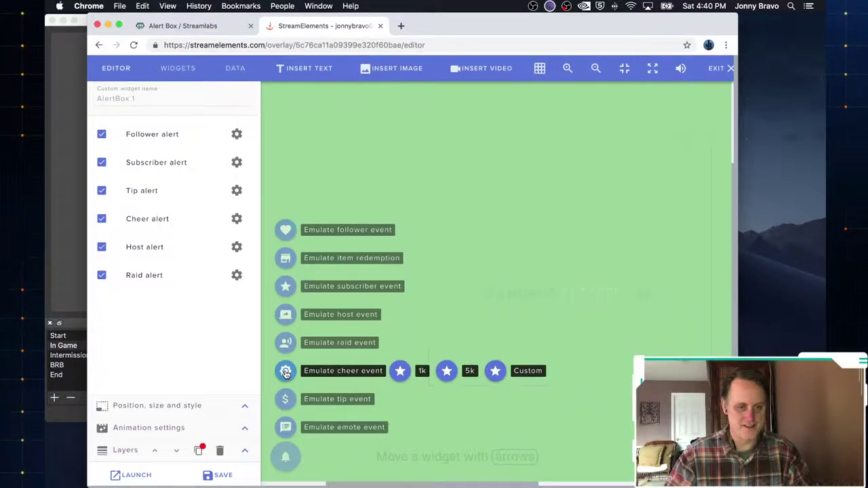
key(super+Tab)
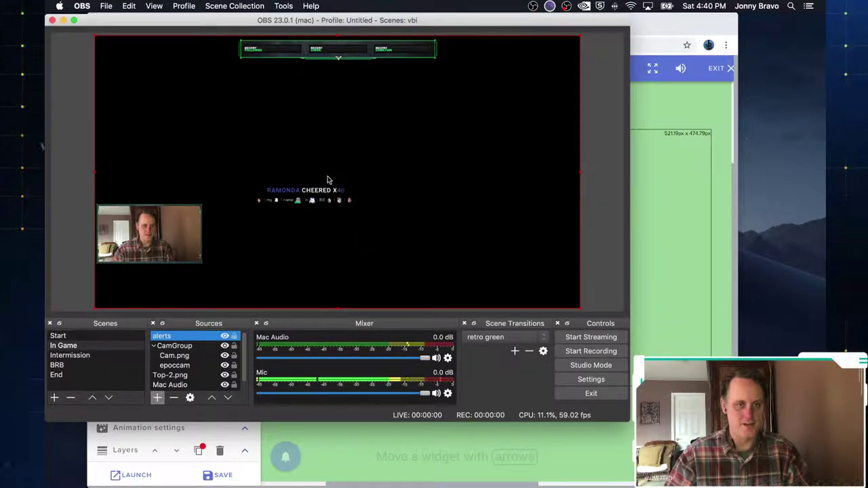
key(super+Tab)
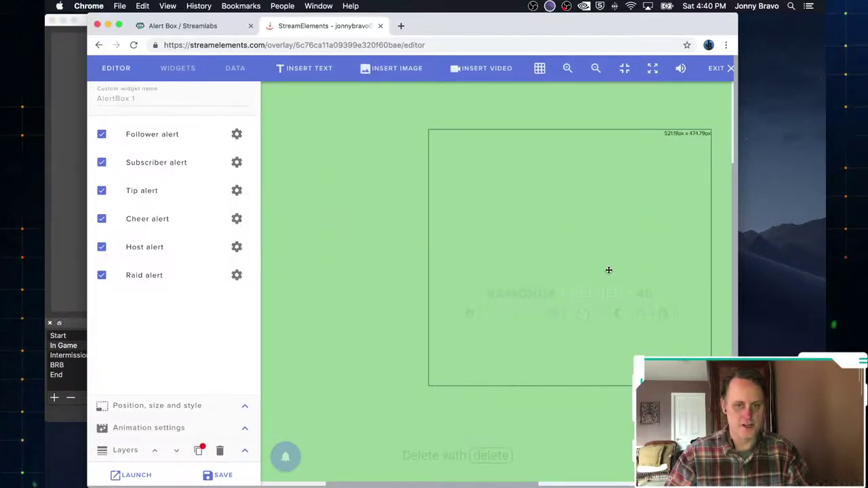
Zoom out, enlarge the AlertBox widget, move it toward the top centre, and save
drag(610, 270, 538, 277)
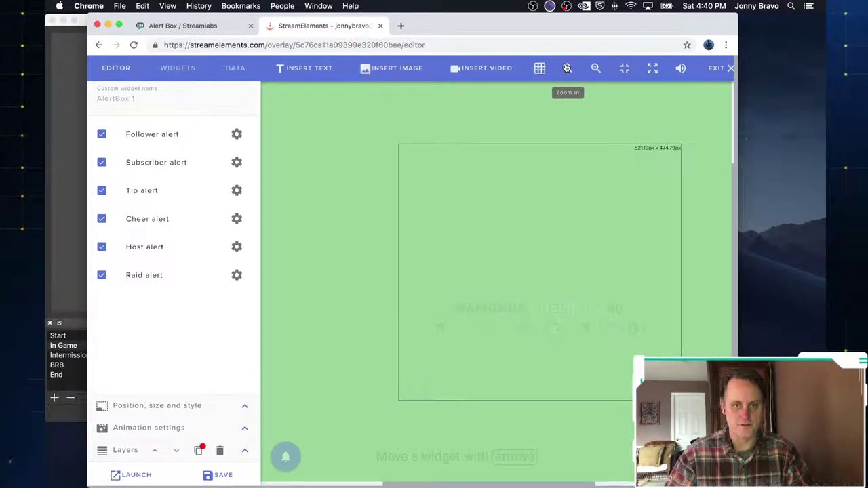
click(595, 70)
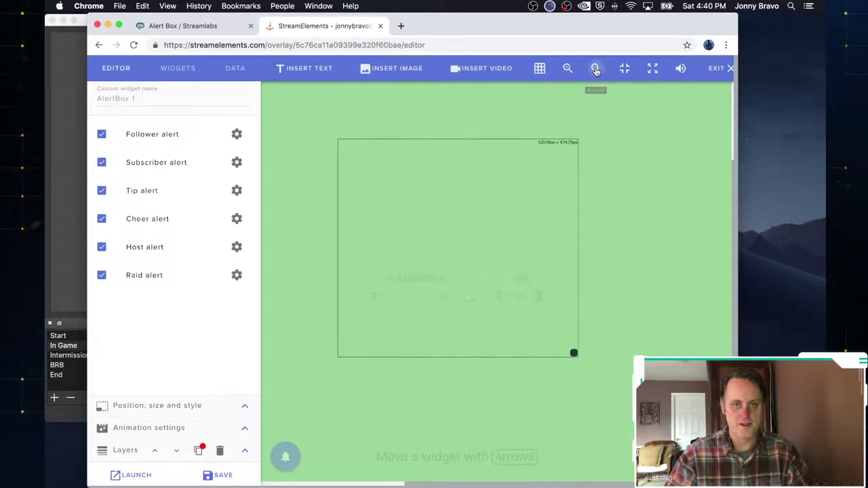
click(595, 70)
click(595, 70)
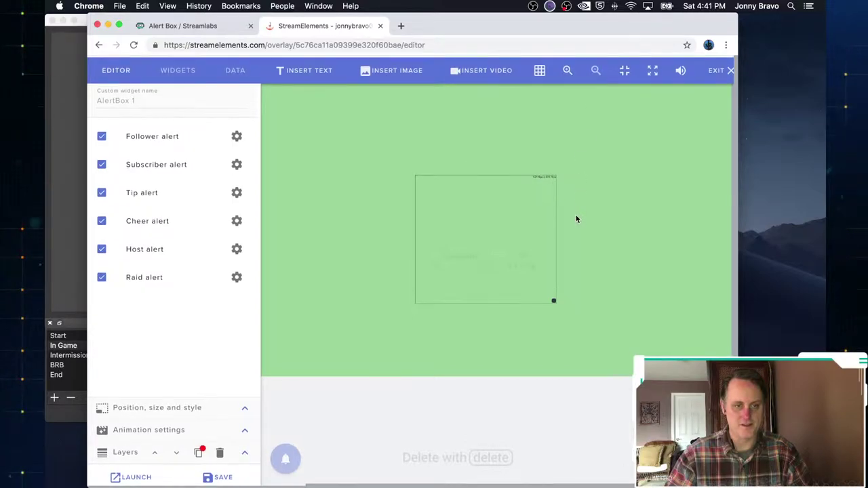
drag(497, 232, 503, 207)
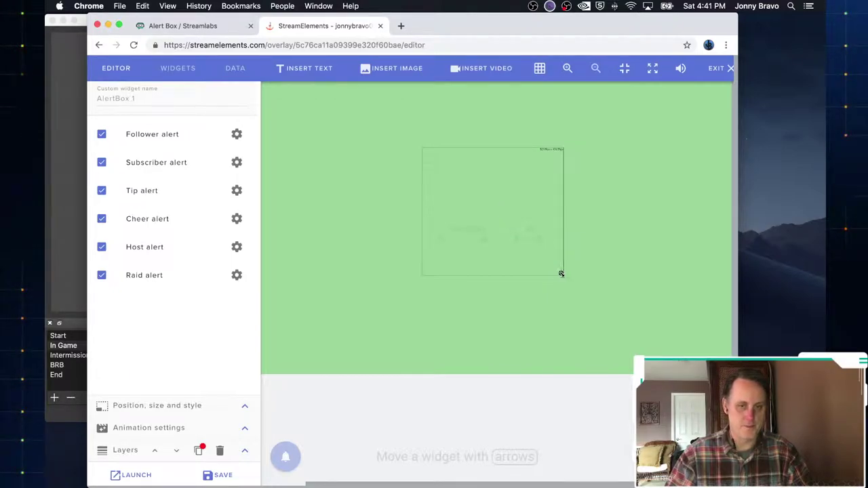
drag(561, 274, 630, 331)
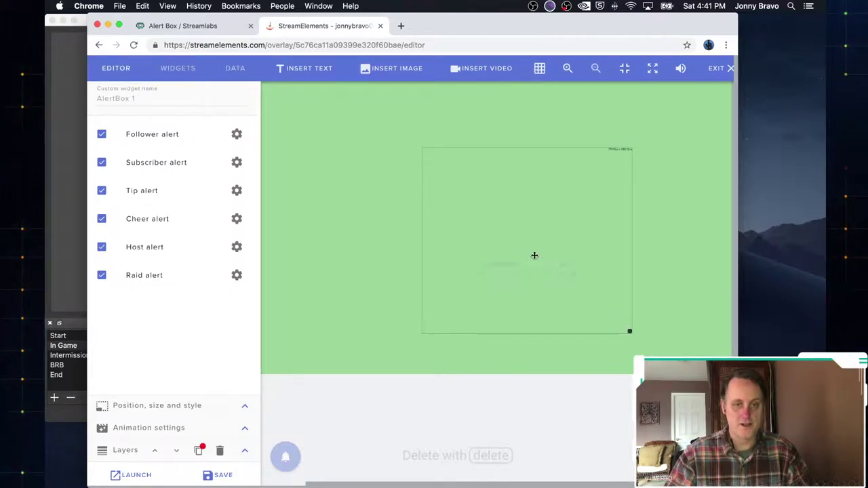
drag(534, 255, 498, 231)
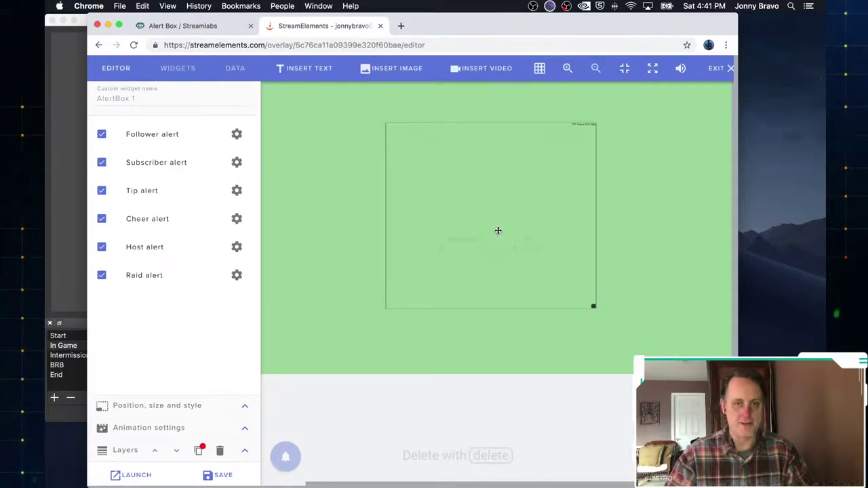
click(229, 470)
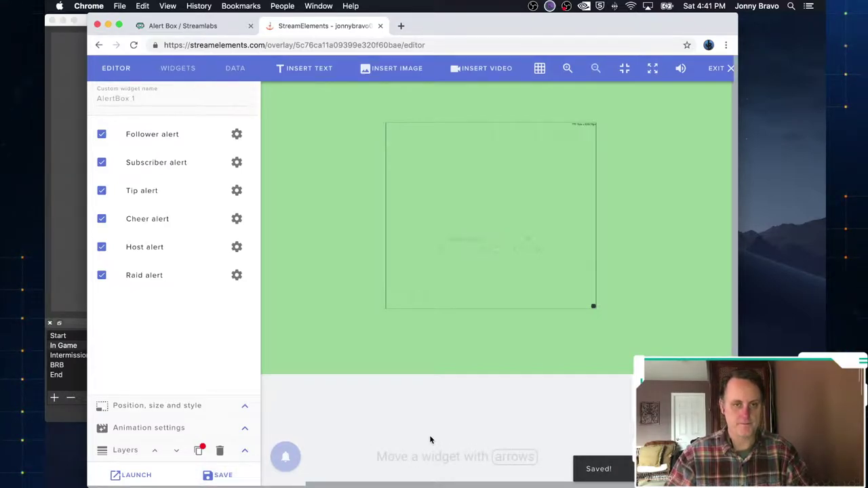
Nudge the alert box right and fire a test follower alert to view in OBS
key(Right)
key(Right)
key(Right)
key(Right)
key(Right)
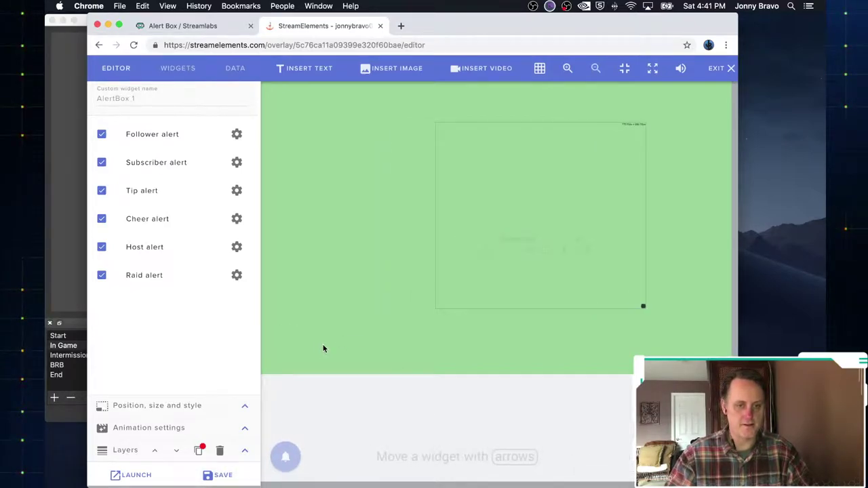
mouse_move(288, 464)
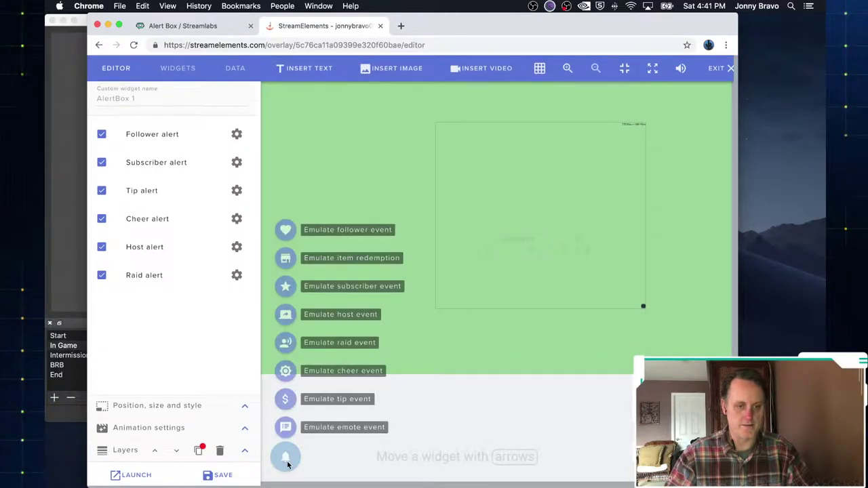
mouse_move(295, 296)
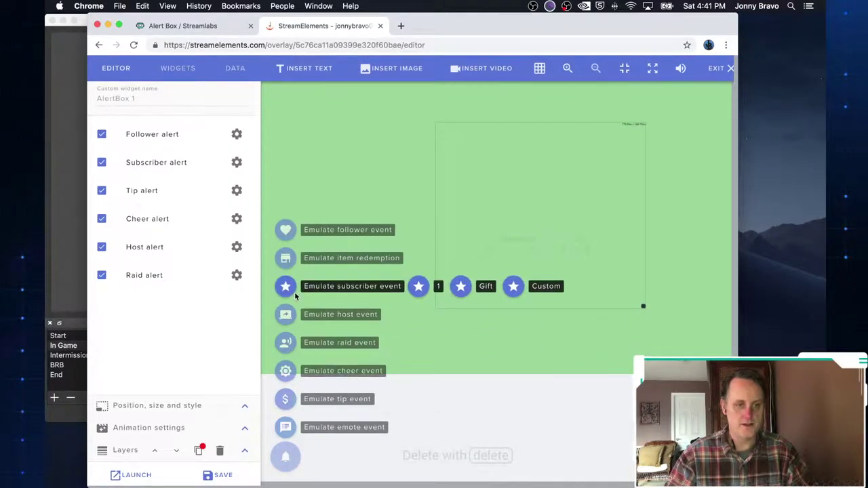
click(285, 230)
key(super+Tab)
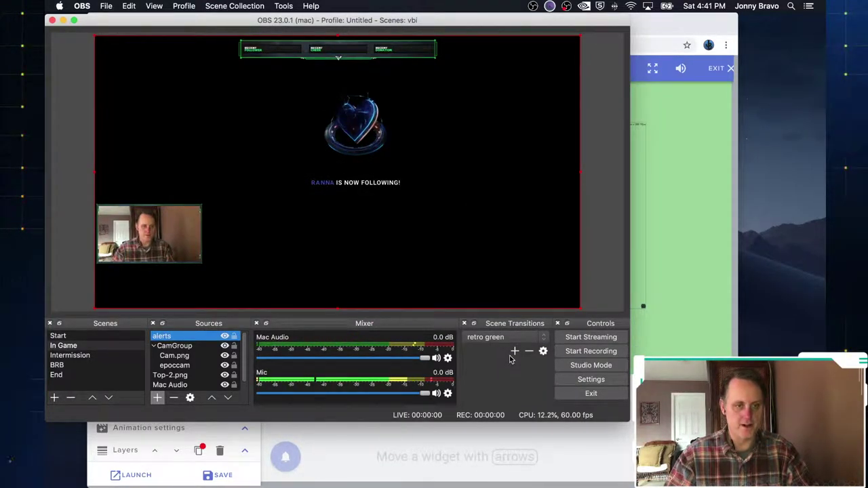
Back in the overlay editor, select the alert box widget and save the overlay
key(super+Tab)
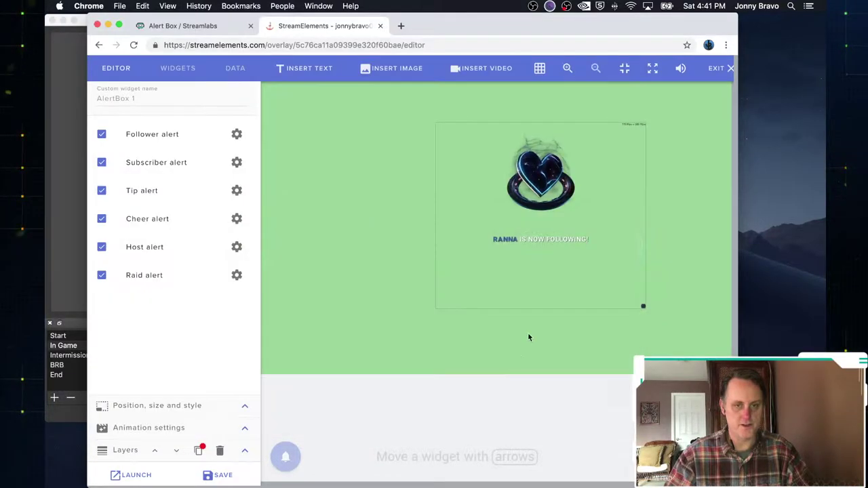
click(610, 207)
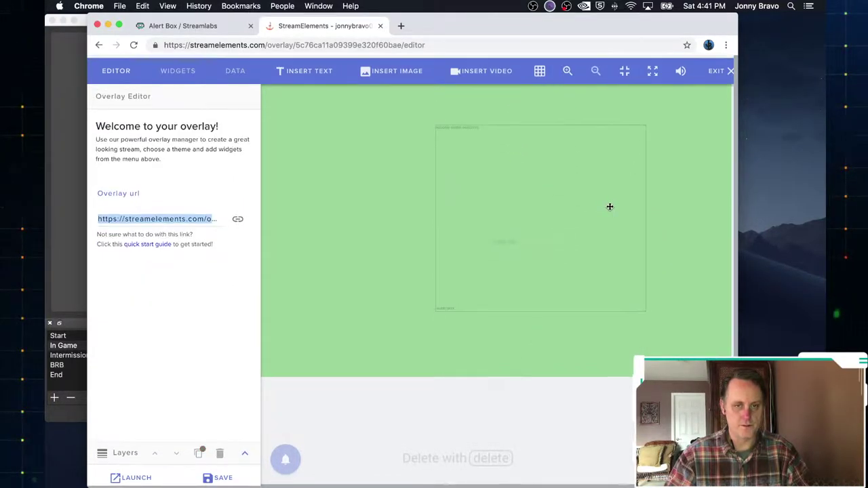
click(536, 215)
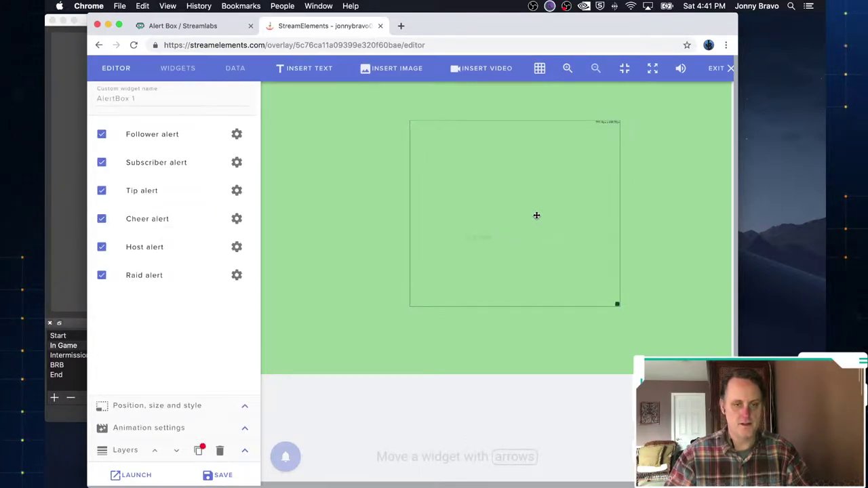
click(219, 475)
mouse_move(287, 459)
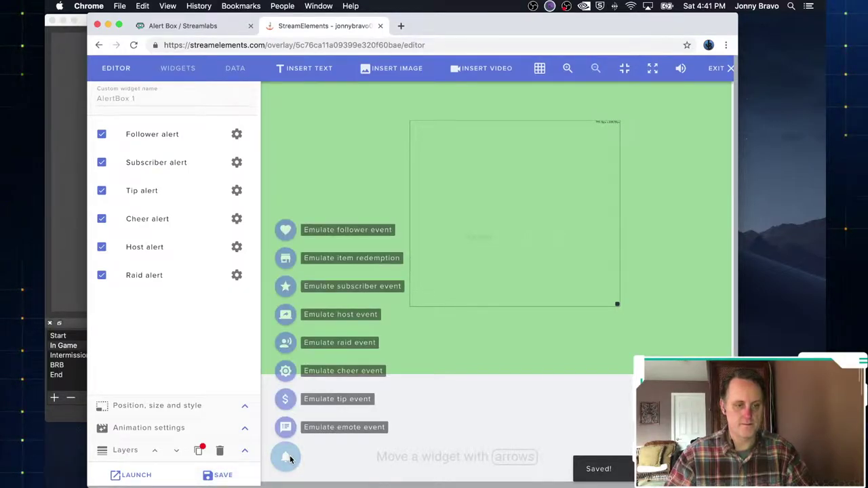
click(221, 478)
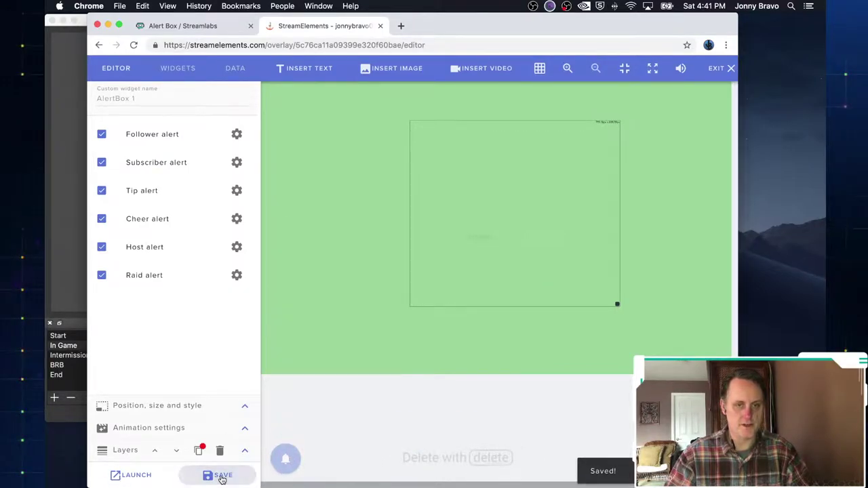
Fire a test follower alert and check it appears in OBS
mouse_move(277, 459)
mouse_move(305, 391)
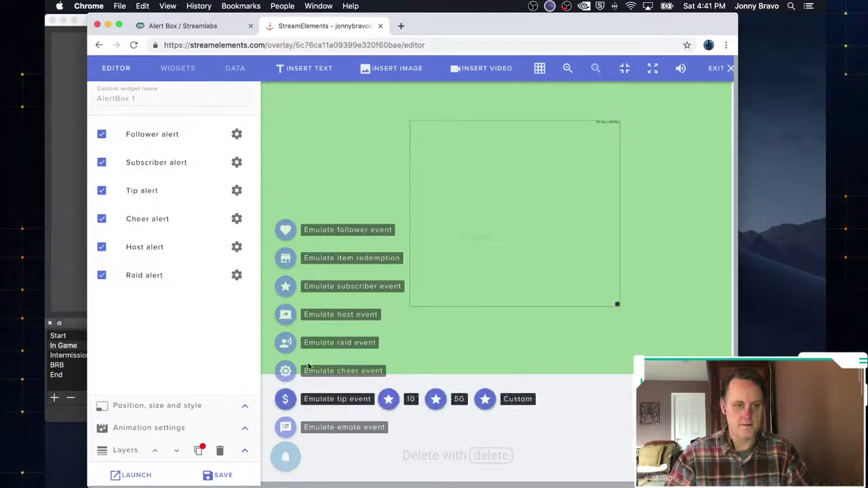
click(286, 230)
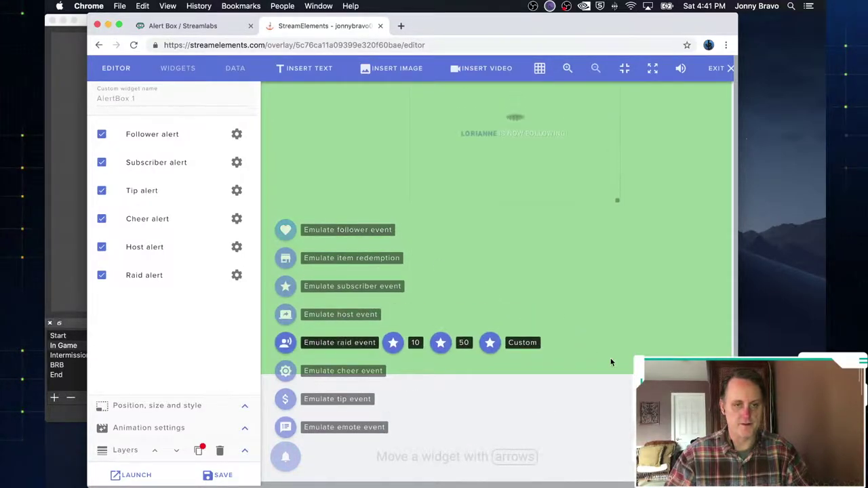
key(super+Tab)
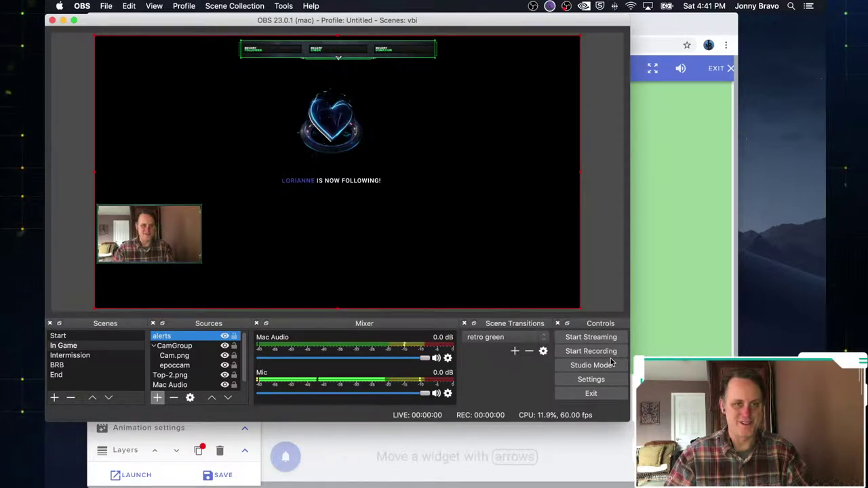
key(super+Tab)
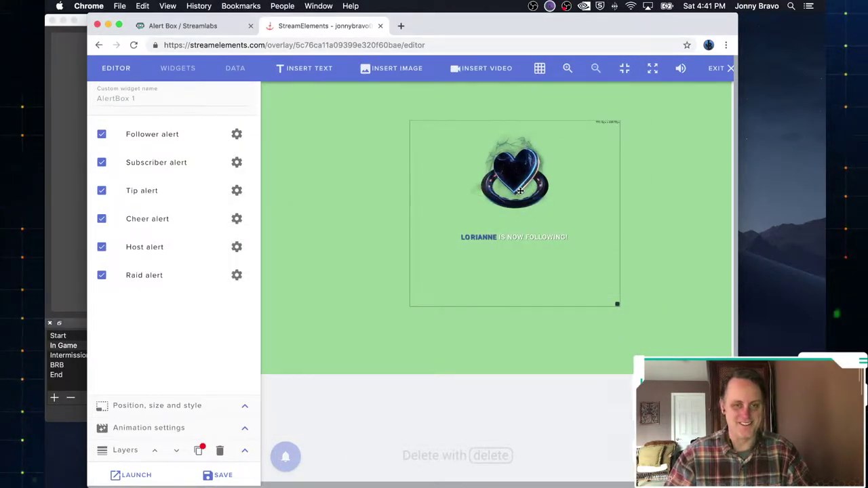
Move the alert box up toward the top, save, and test another follower alert in OBS
drag(520, 192, 529, 91)
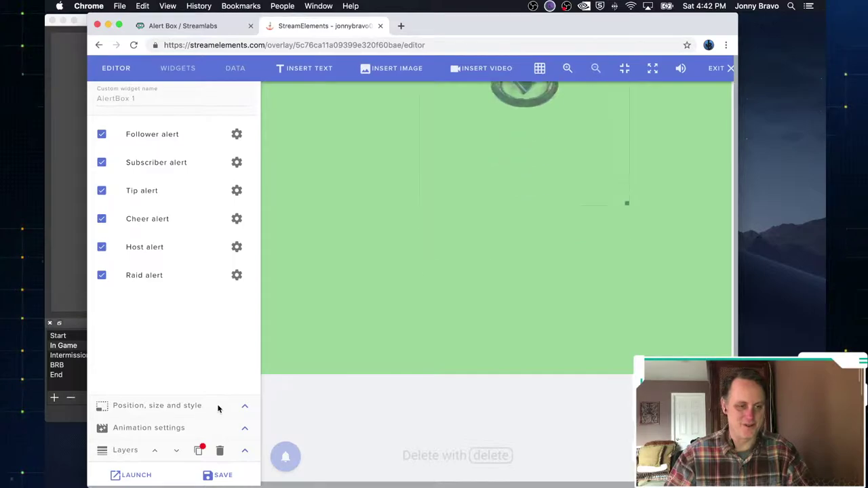
click(218, 474)
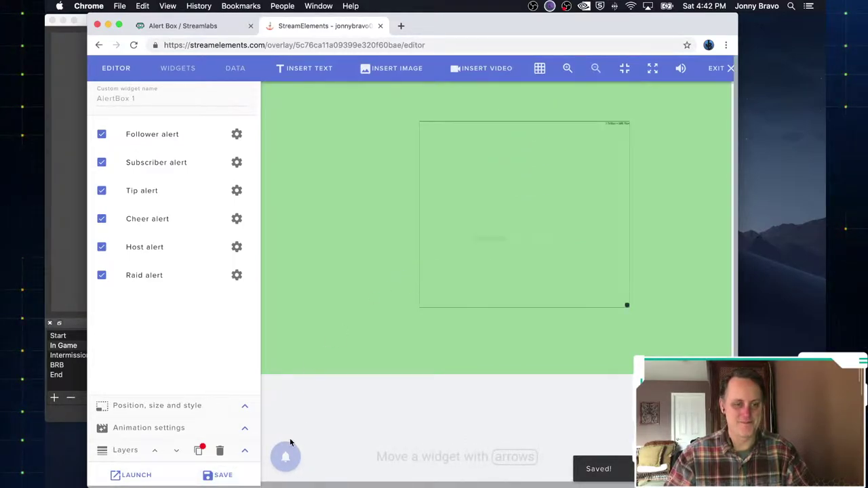
mouse_move(288, 457)
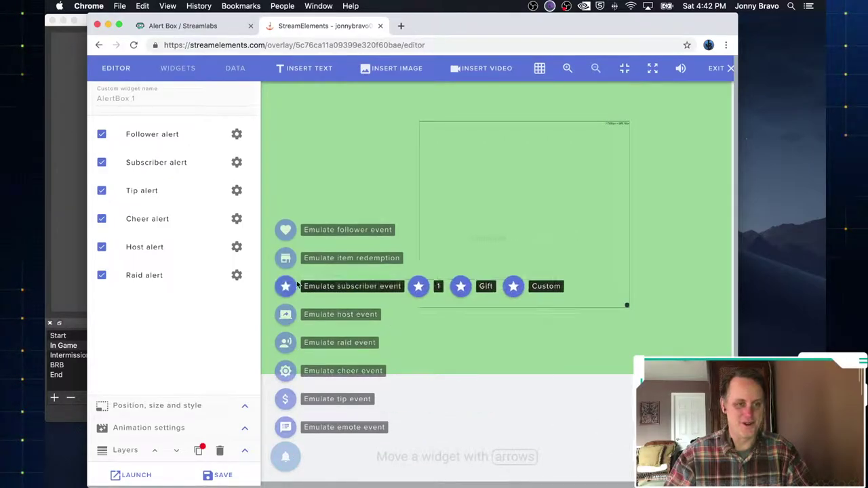
click(288, 232)
key(super+Tab)
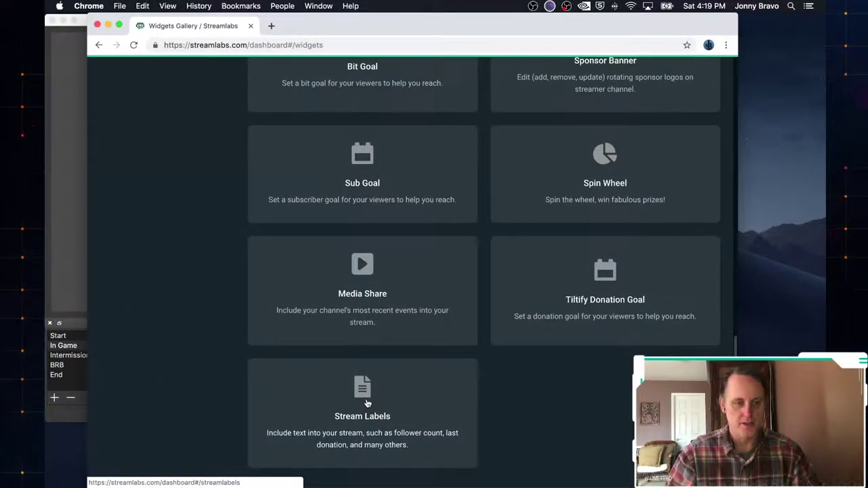
Select the overlay bar in OBS, then download the macOS Stream Labels app from Streamlabs
key(super+Tab)
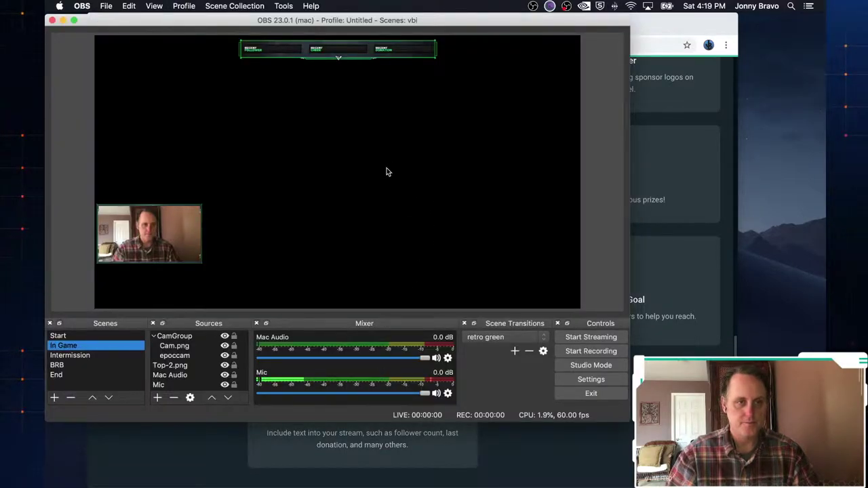
click(289, 56)
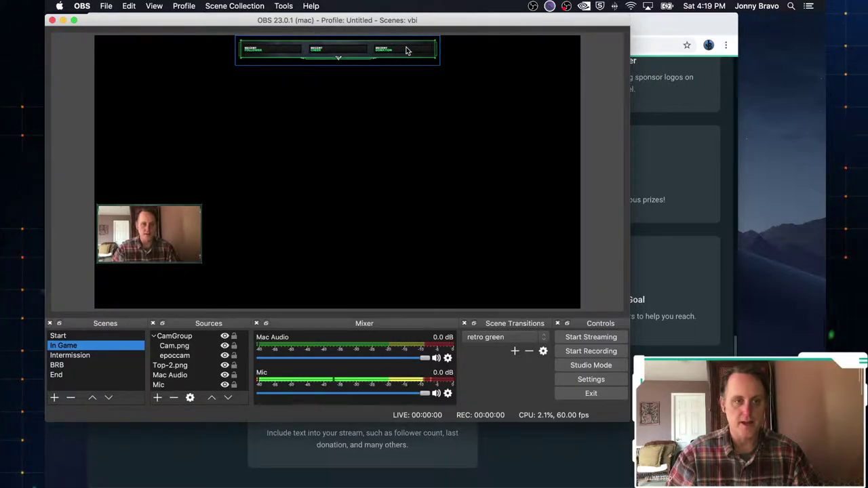
key(super+Tab)
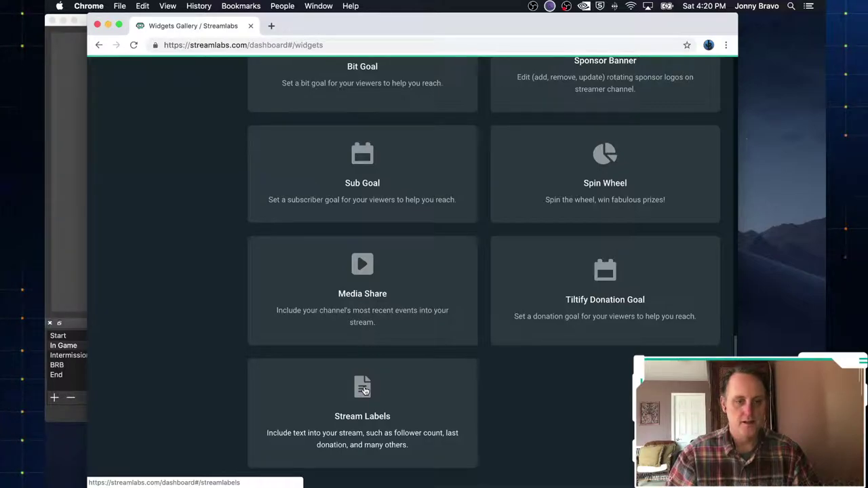
click(365, 390)
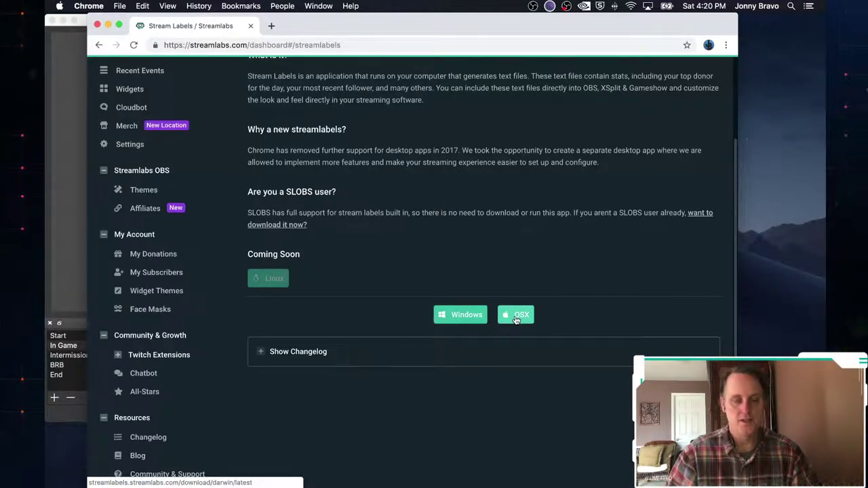
click(516, 317)
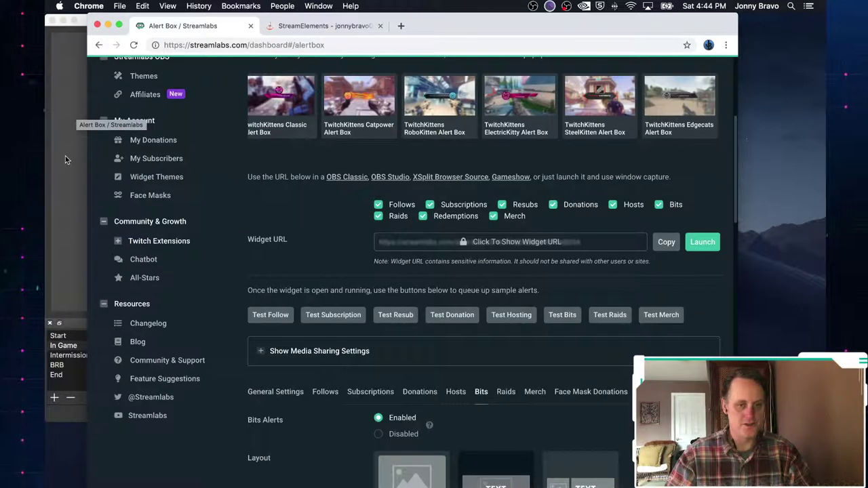
click(65, 156)
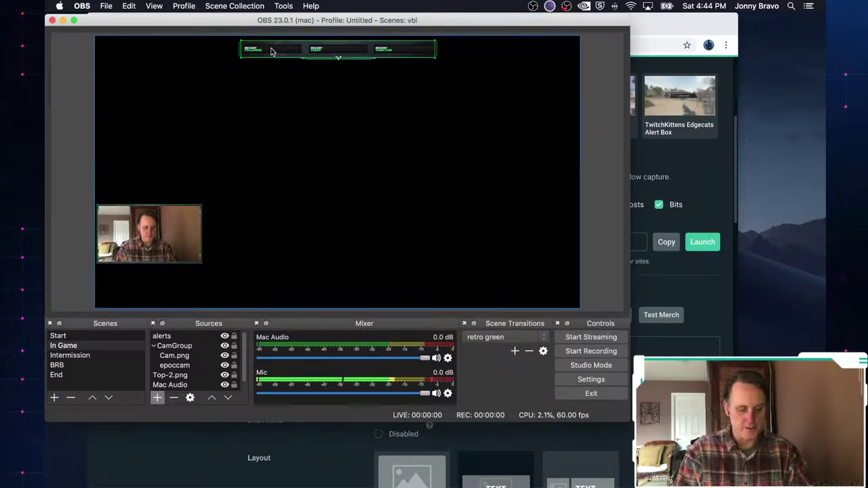
Launch the Stream Labels app through Spotlight
key(super+space)
text(streaml)
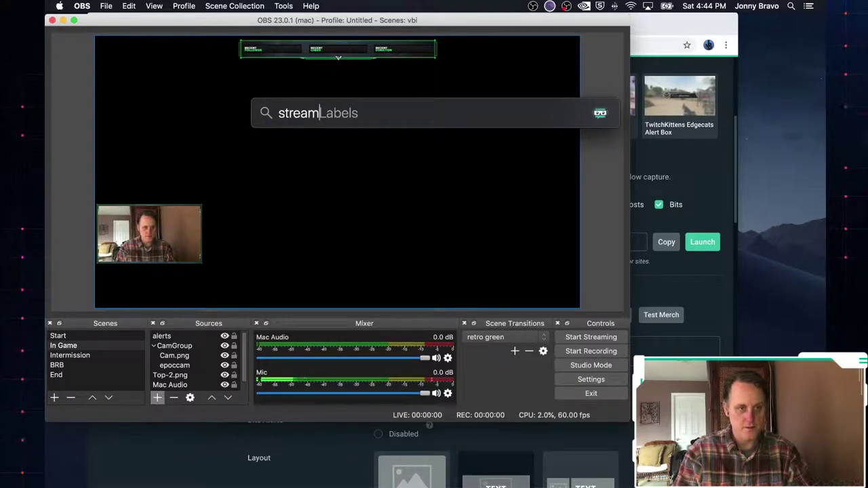
key(Return)
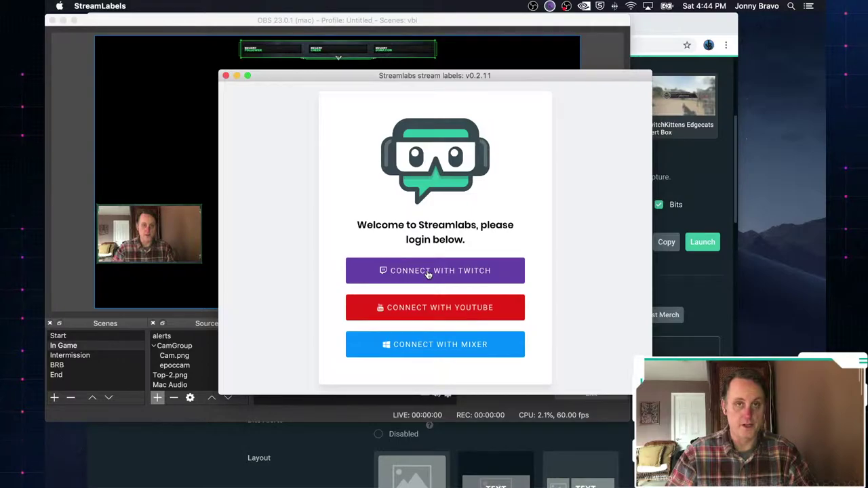
Log in with the Twitch account and password, then authorize Streamlabs
click(428, 271)
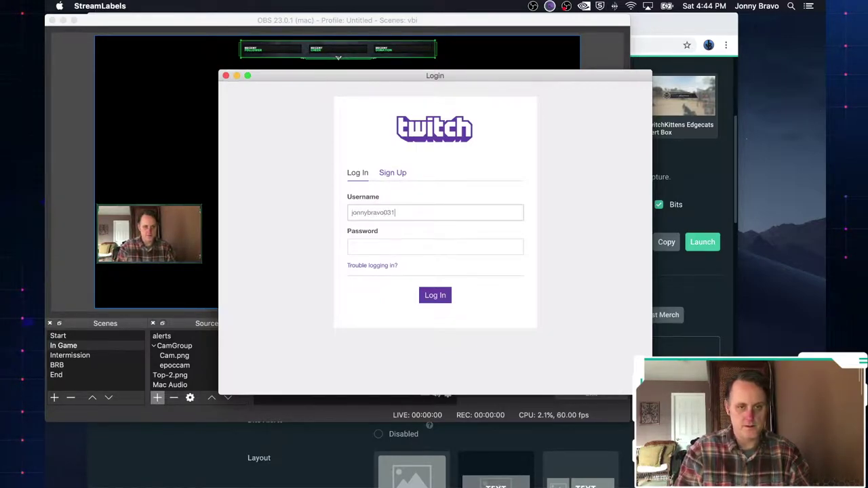
click(435, 247)
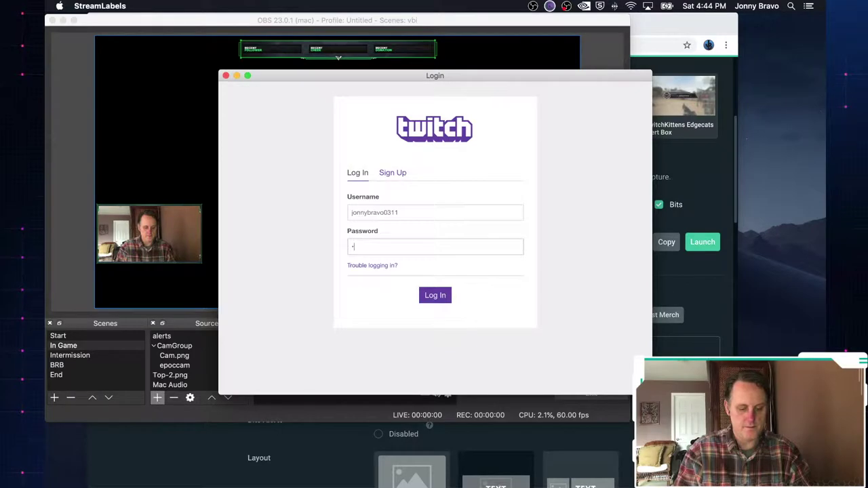
text(••••••••)
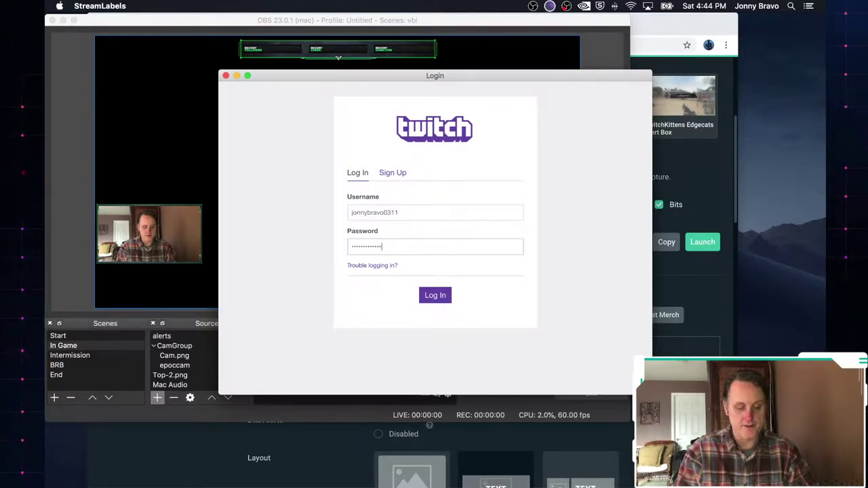
click(435, 299)
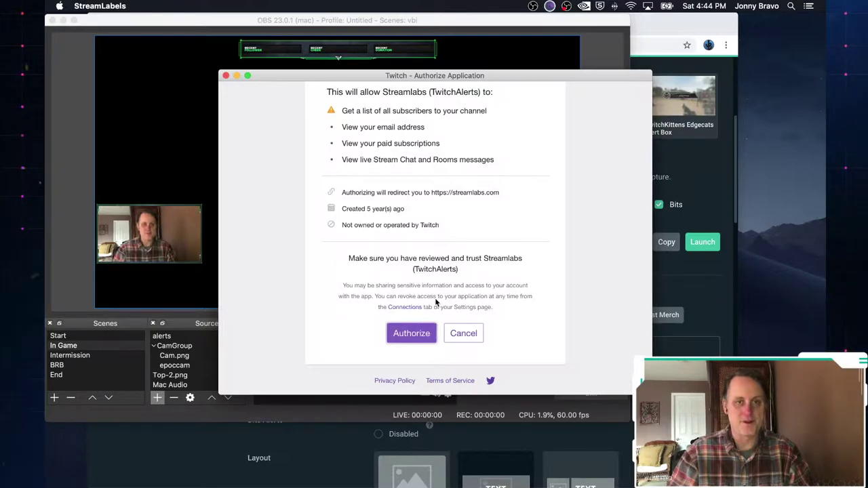
click(409, 333)
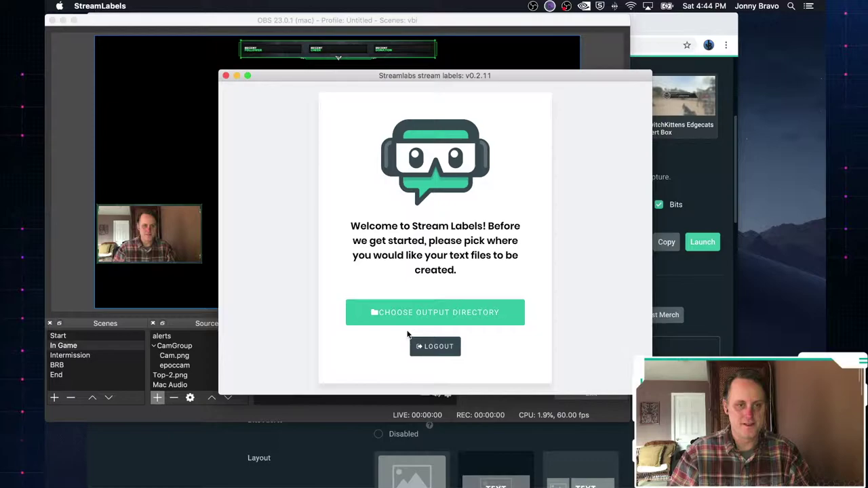
Choose Documents as the Stream Labels output directory and open the label settings
click(442, 317)
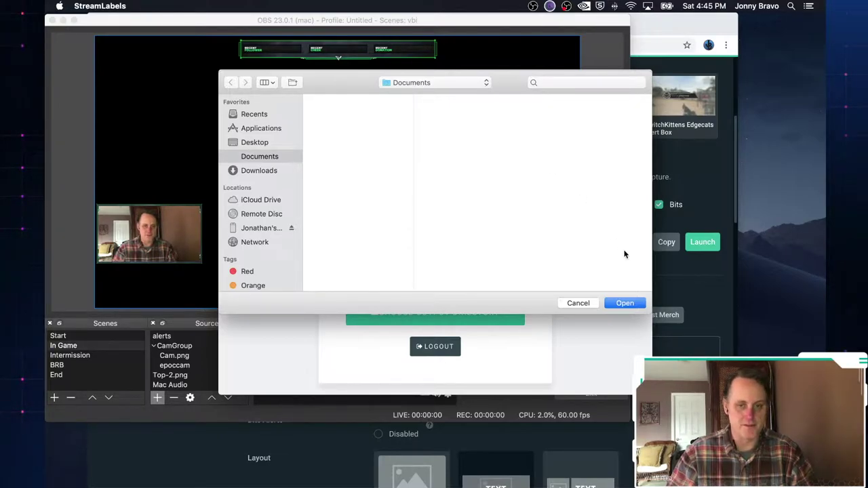
click(624, 303)
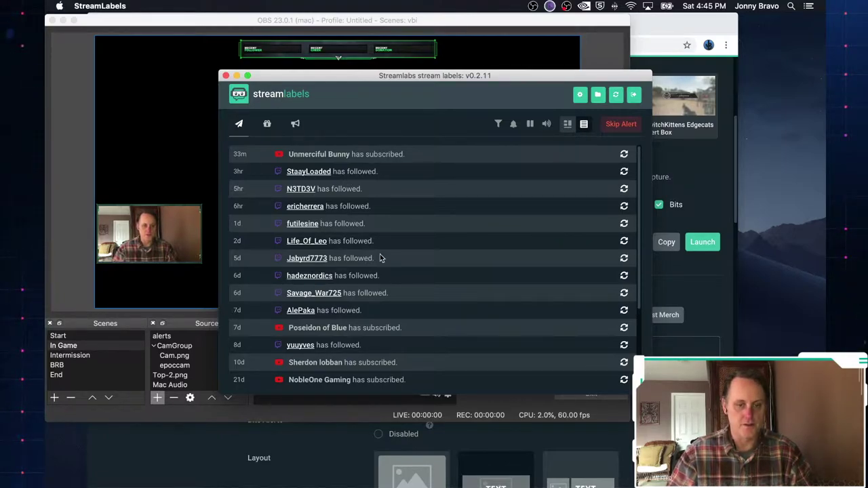
click(581, 95)
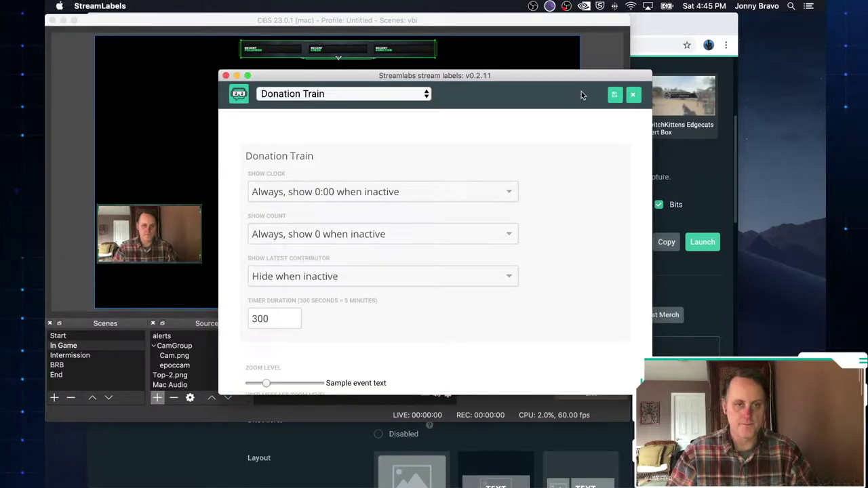
click(424, 98)
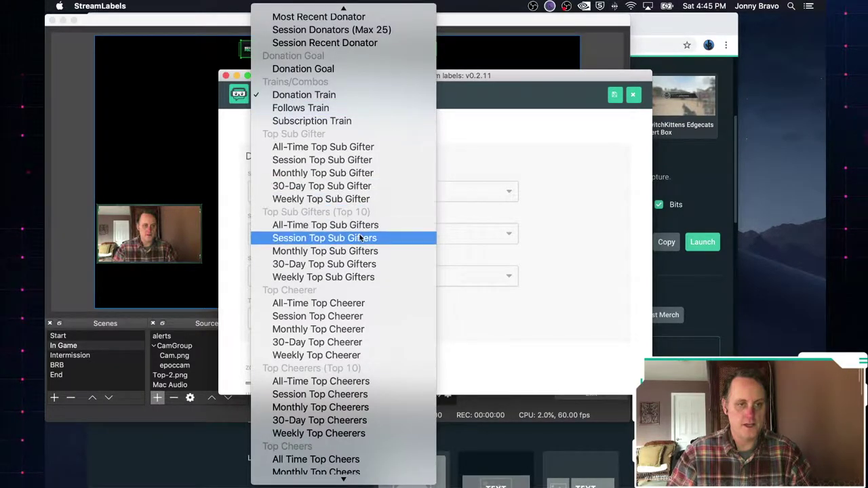
scroll(360, 236, down, 10)
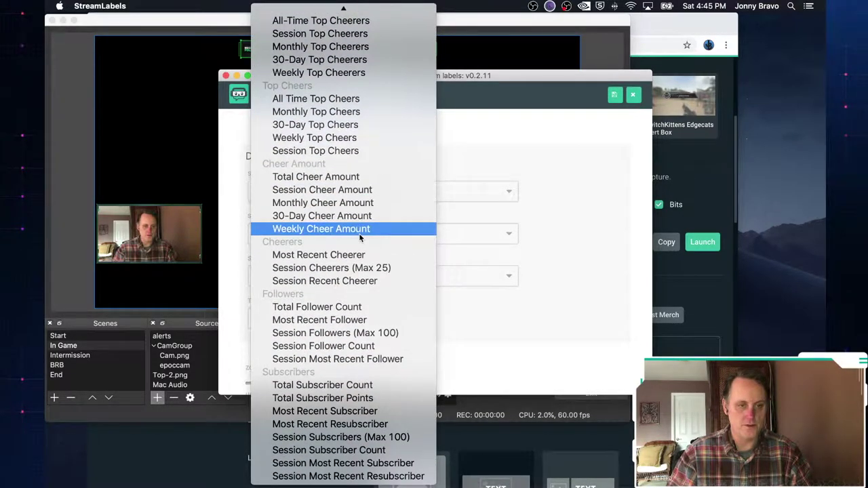
scroll(359, 236, up, 15)
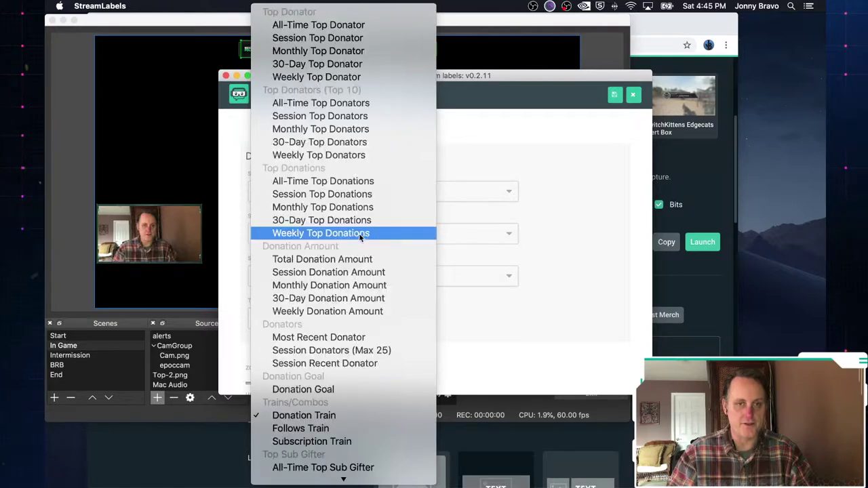
click(537, 85)
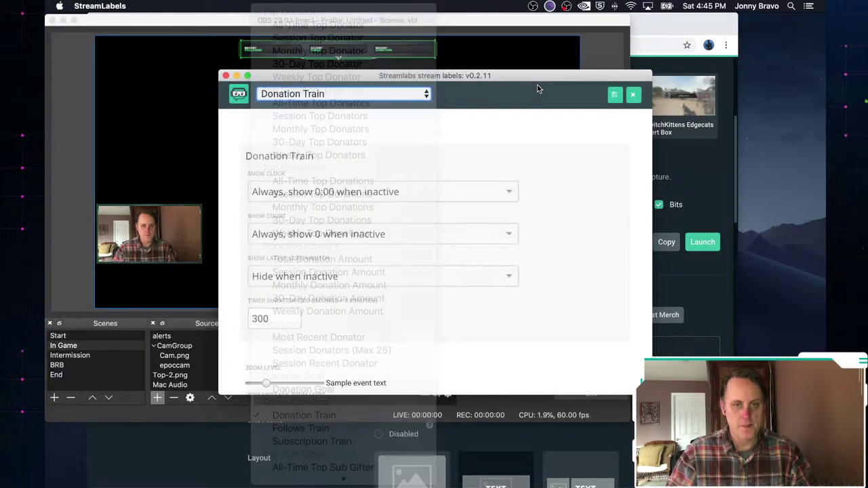
click(631, 95)
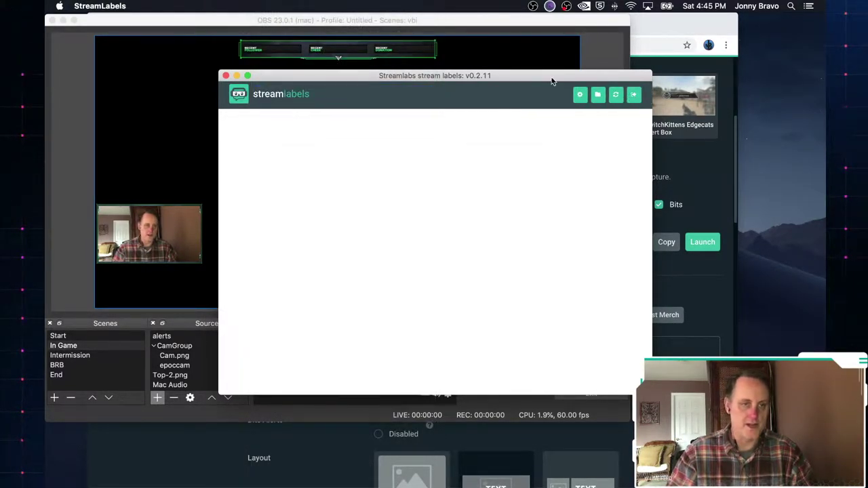
click(237, 76)
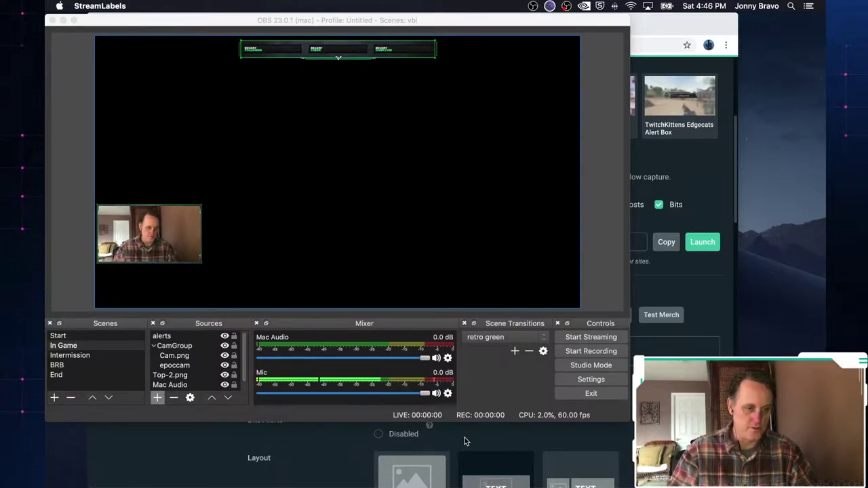
Open a Finder window showing the Documents folder's Stream Labels text files
mouse_move(112, 482)
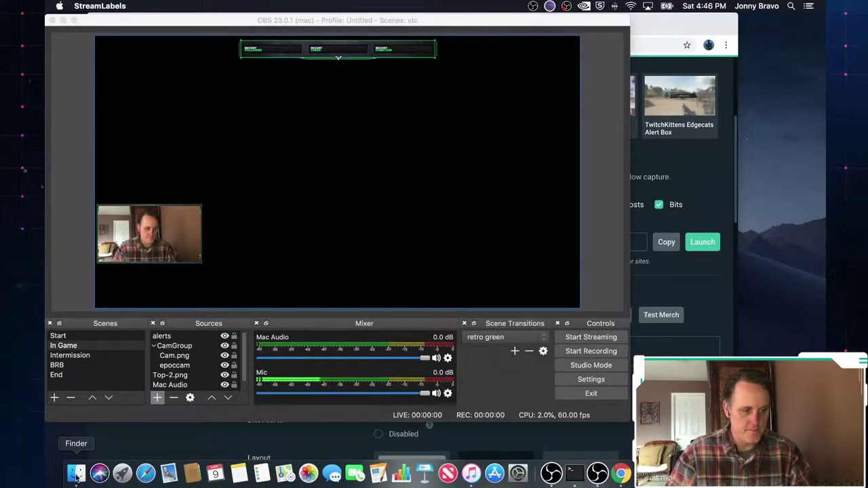
click(76, 475)
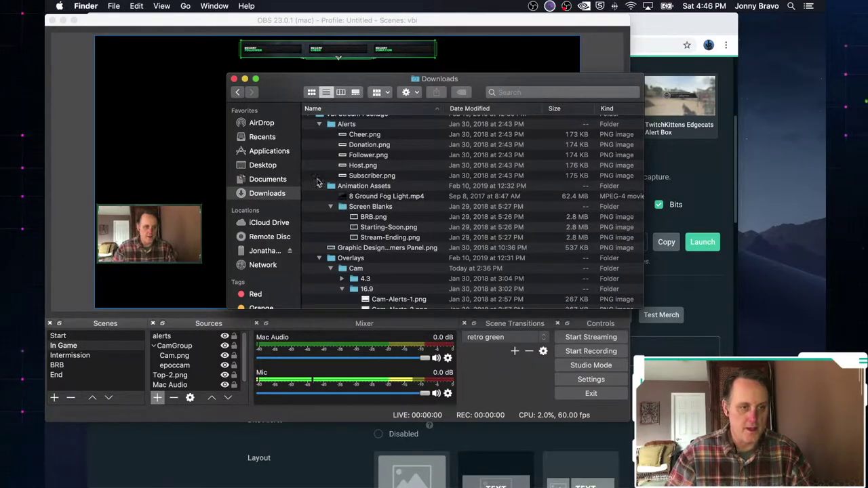
click(265, 180)
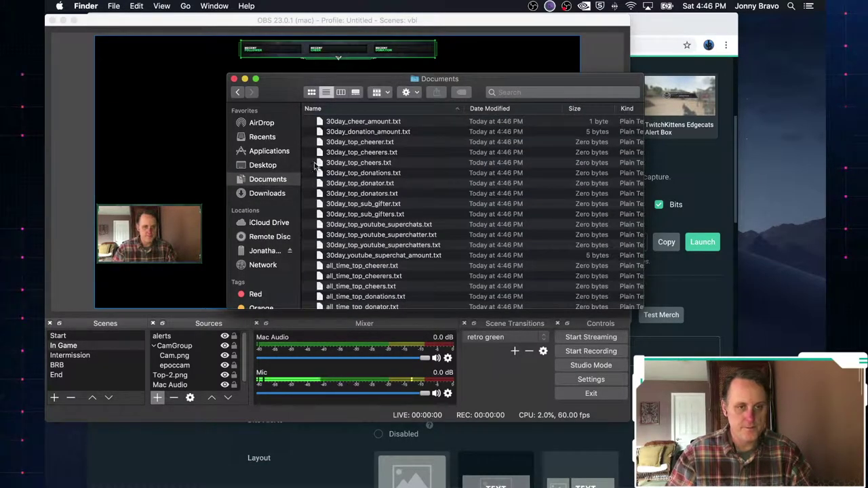
scroll(393, 174, down, 5)
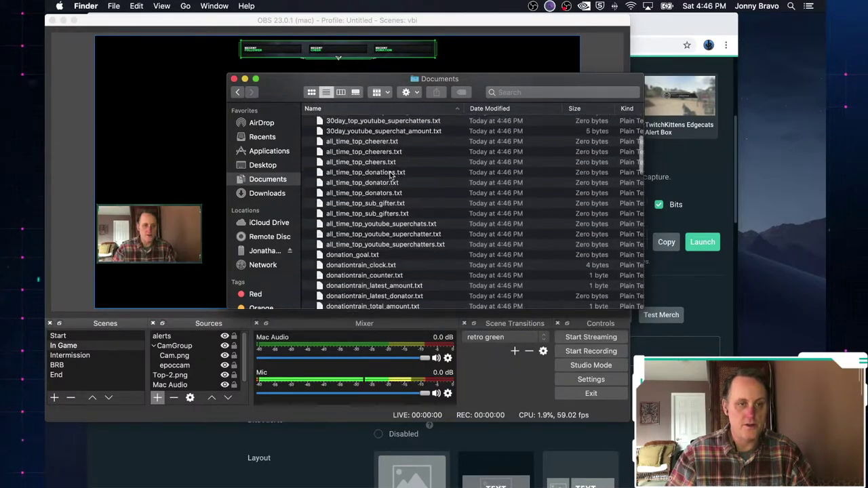
scroll(391, 174, down, 5)
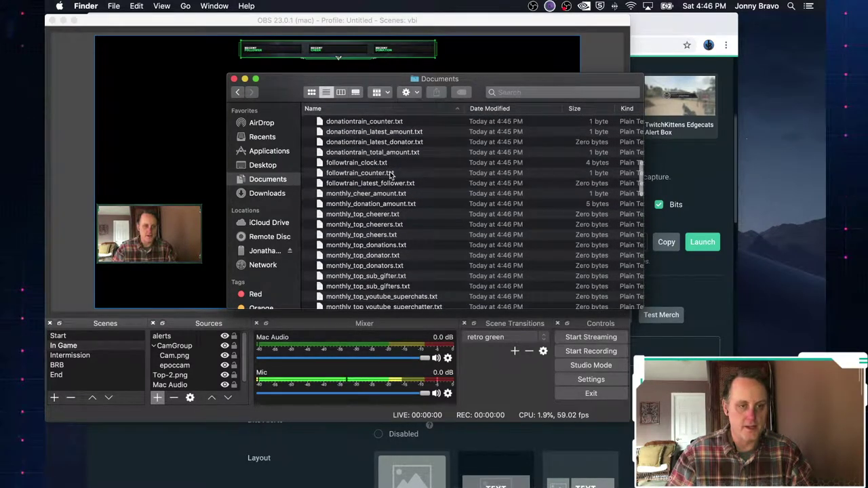
scroll(391, 174, down, 6)
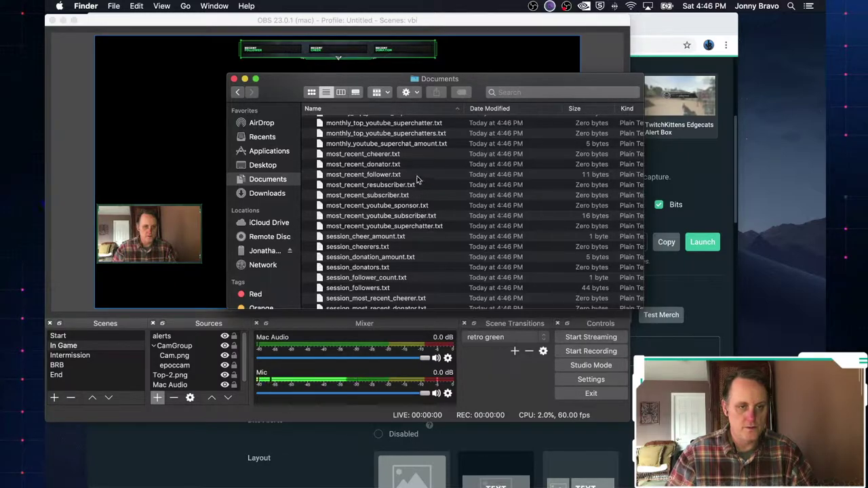
Check the follower name in most_recent_follower.txt, close it, and return to OBS
click(358, 177)
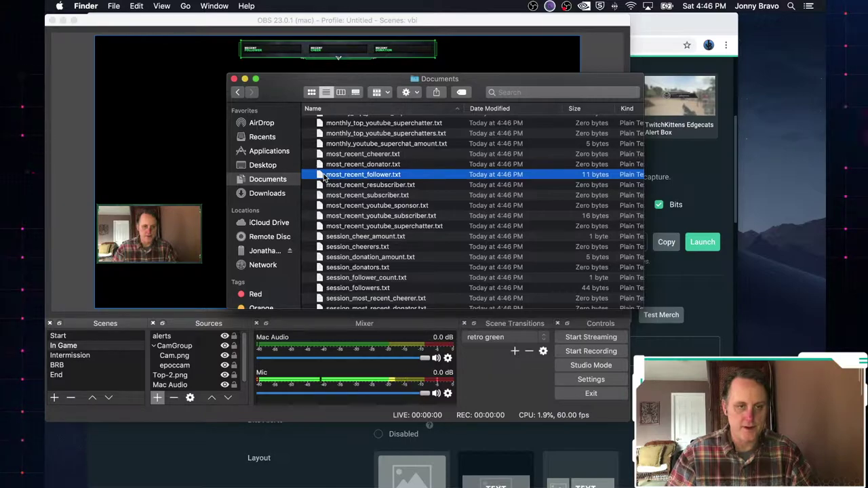
double_click(325, 178)
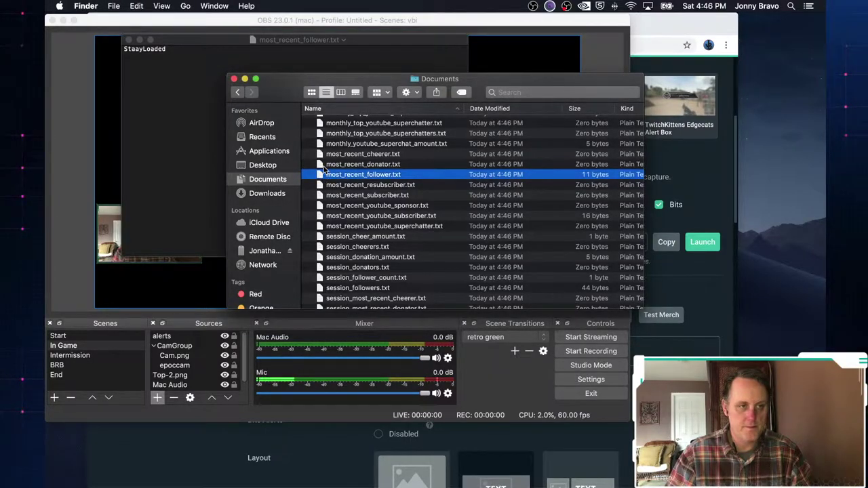
click(129, 41)
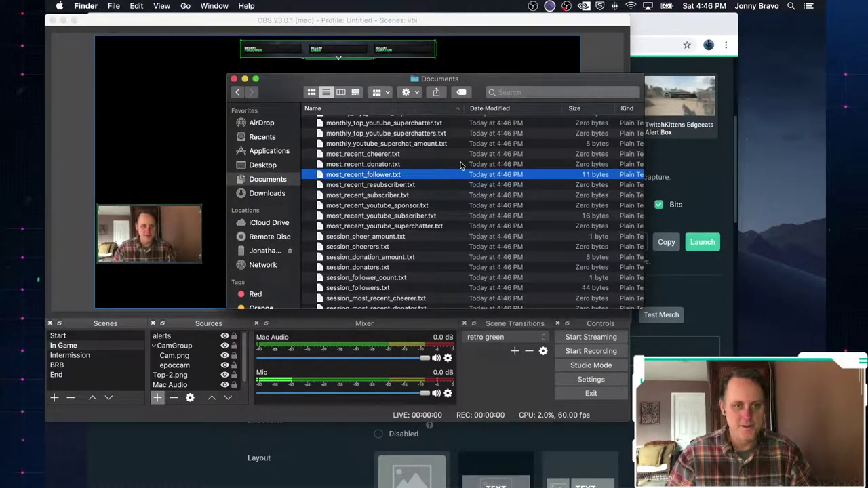
click(290, 52)
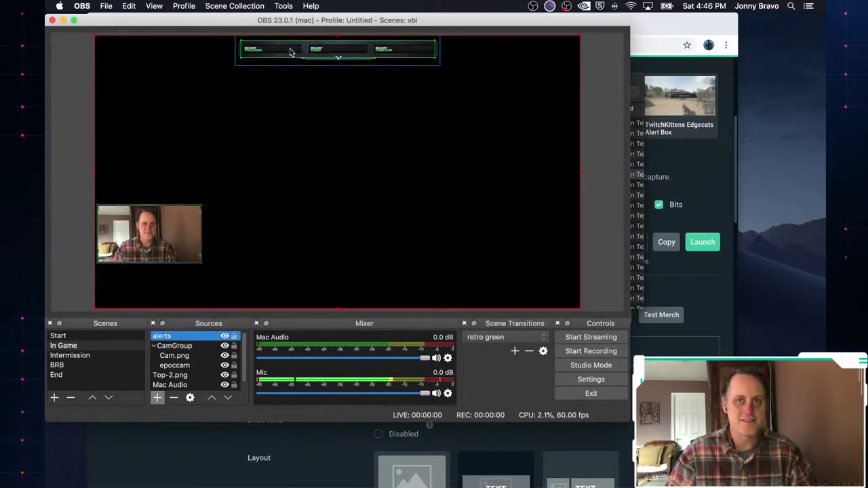
Create a Text (FreeType 2) source named 'recent follower'
click(158, 399)
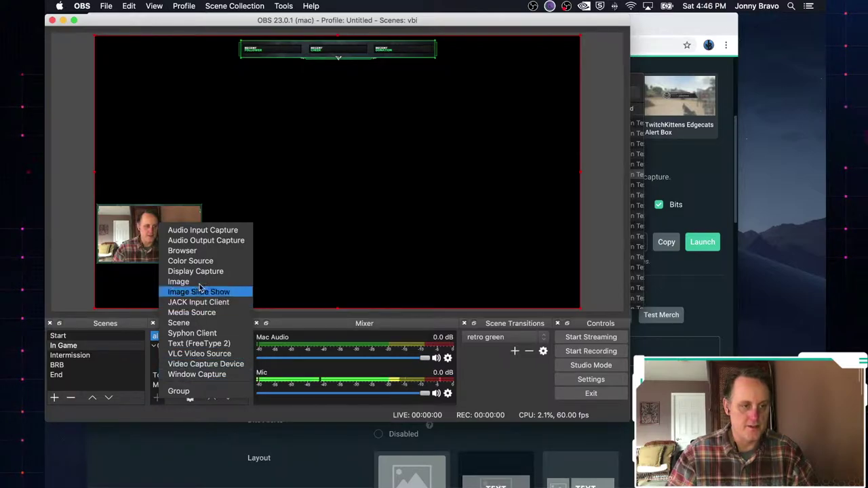
click(204, 344)
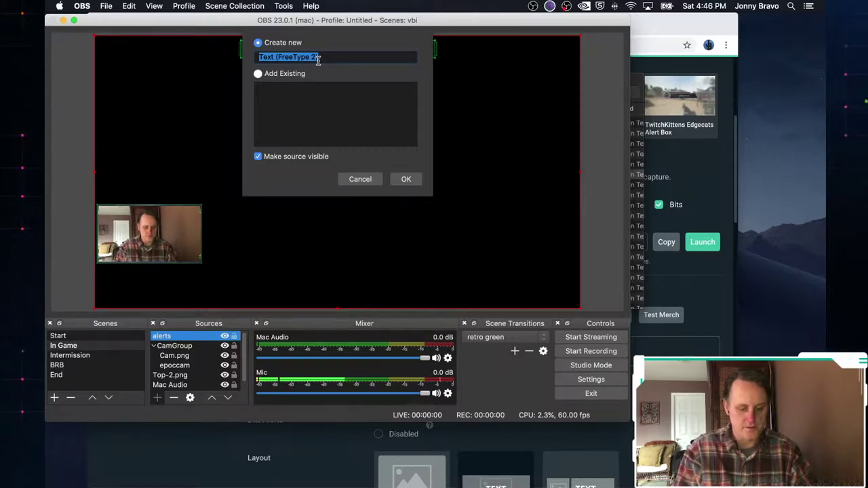
text(recentn fol)
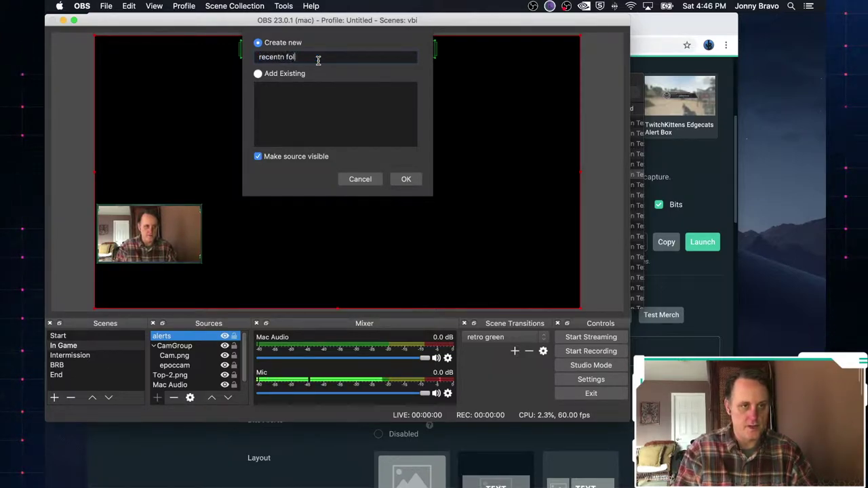
text(lo)
key(BackSpace)
key(BackSpace)
key(BackSpace)
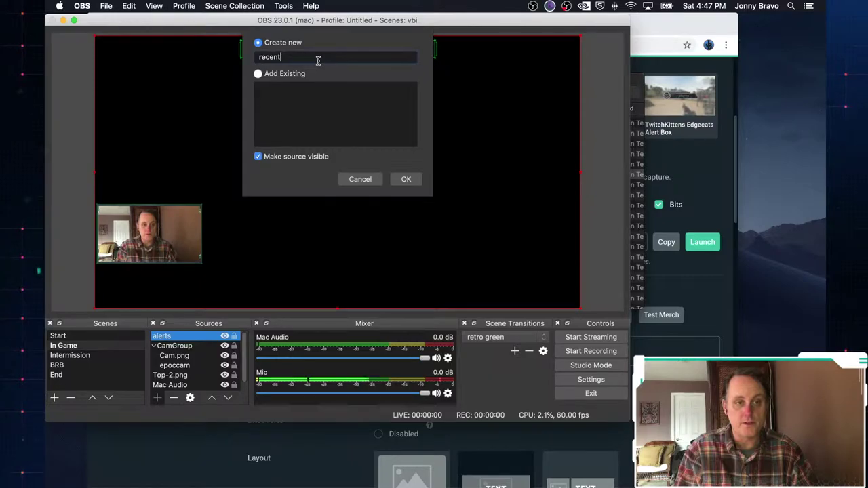
text(folo)
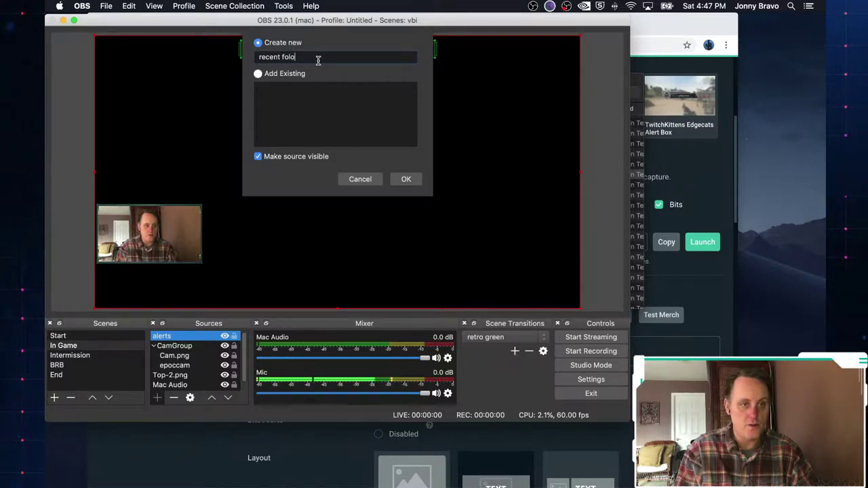
key(BackSpace)
text(lower)
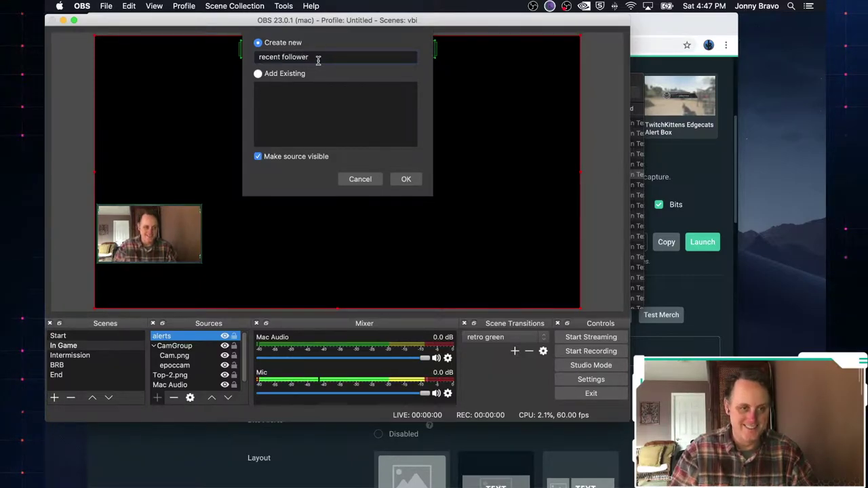
click(407, 178)
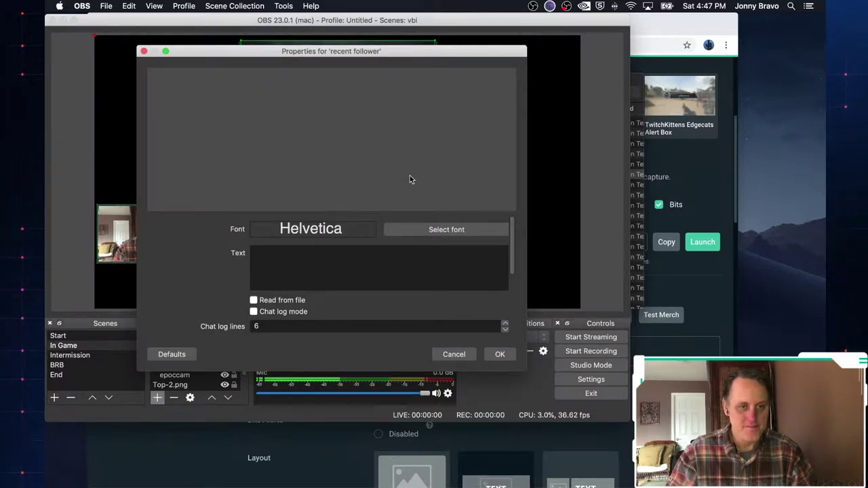
Set the recent follower text font to 10-point Helvetica
click(457, 232)
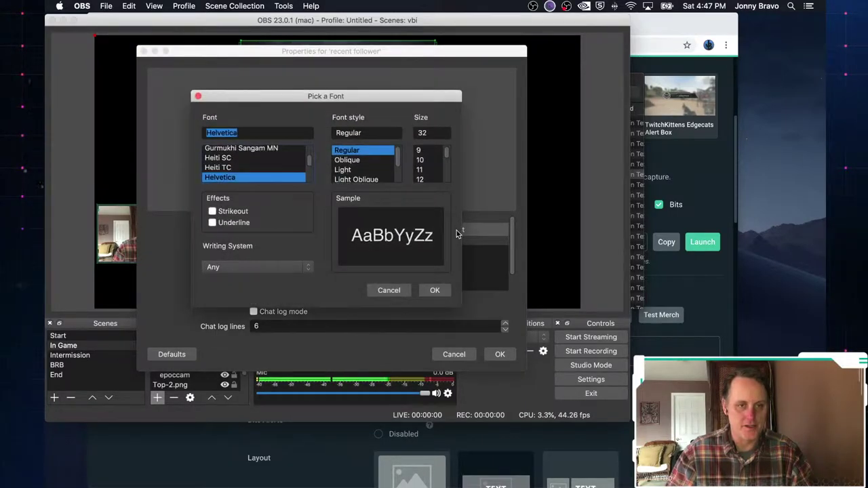
click(421, 160)
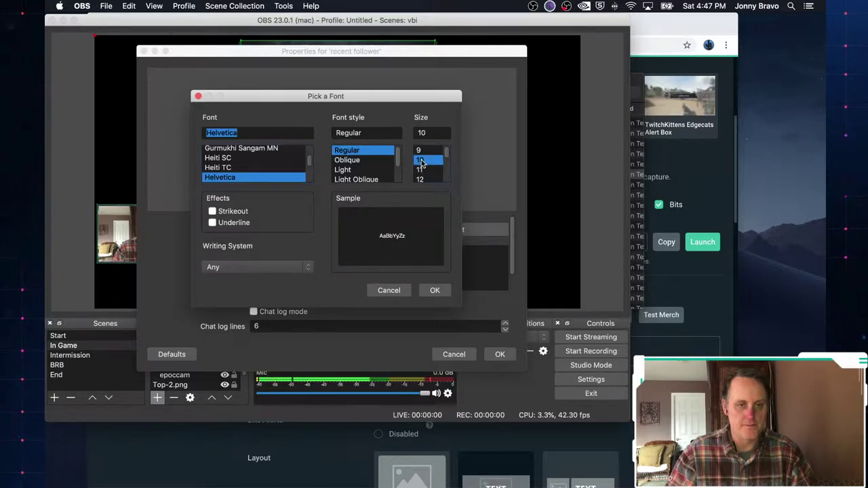
click(435, 291)
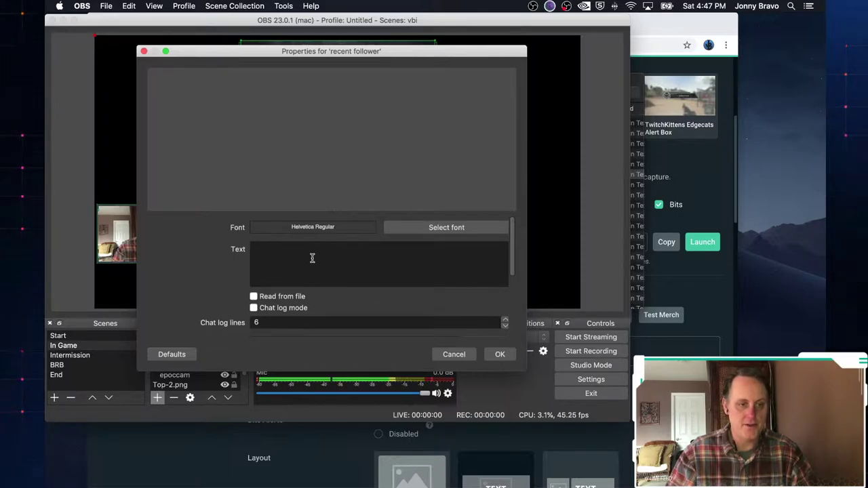
Enable Read from file and browse for the source's text file
click(253, 297)
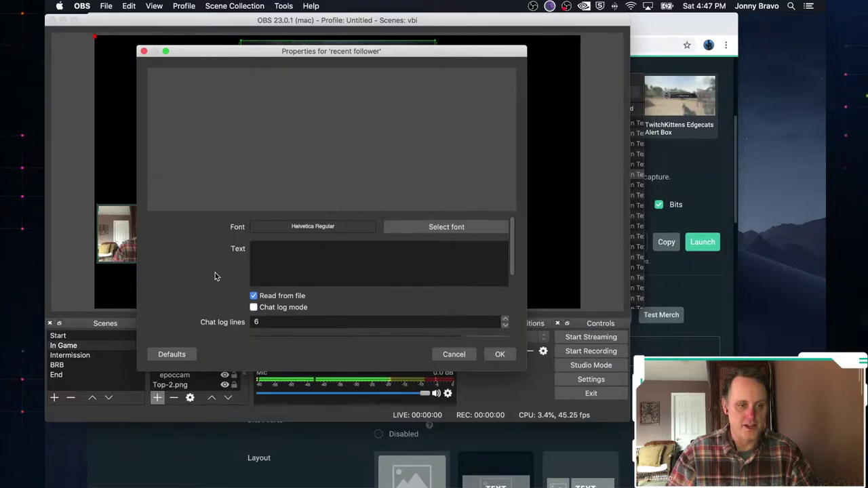
scroll(215, 273, down, 5)
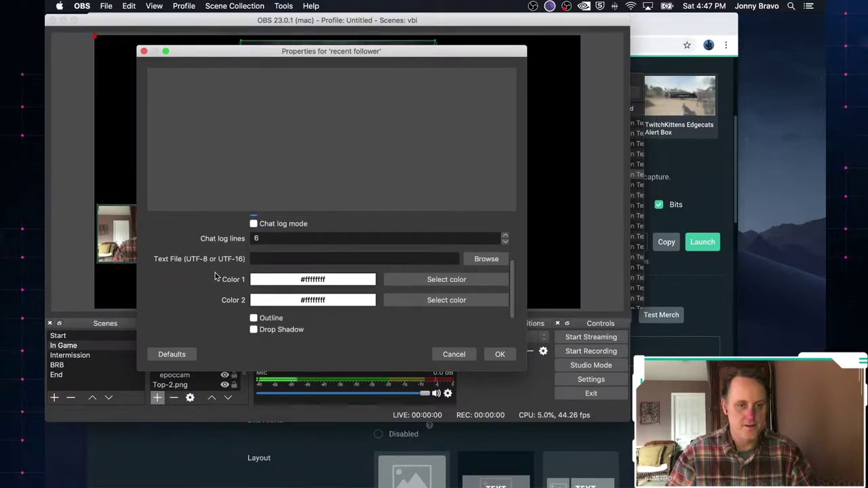
click(486, 260)
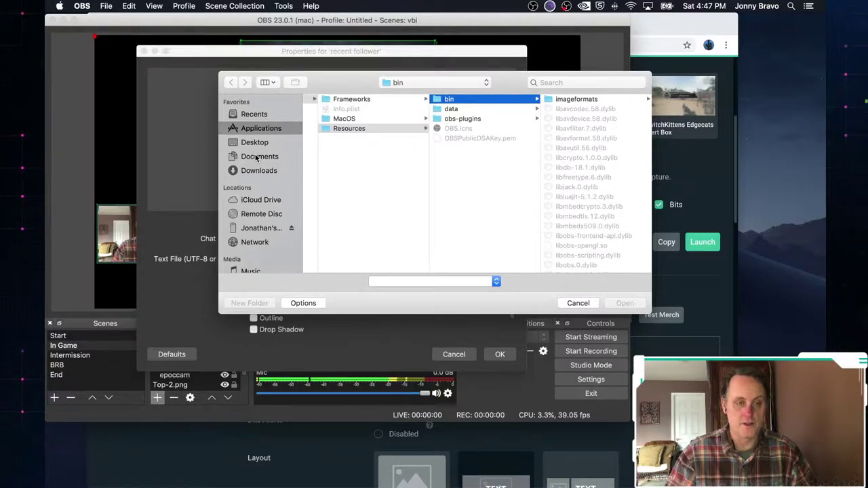
Select Documents/most_recent_follower.txt as the text file and confirm the source properties
click(257, 157)
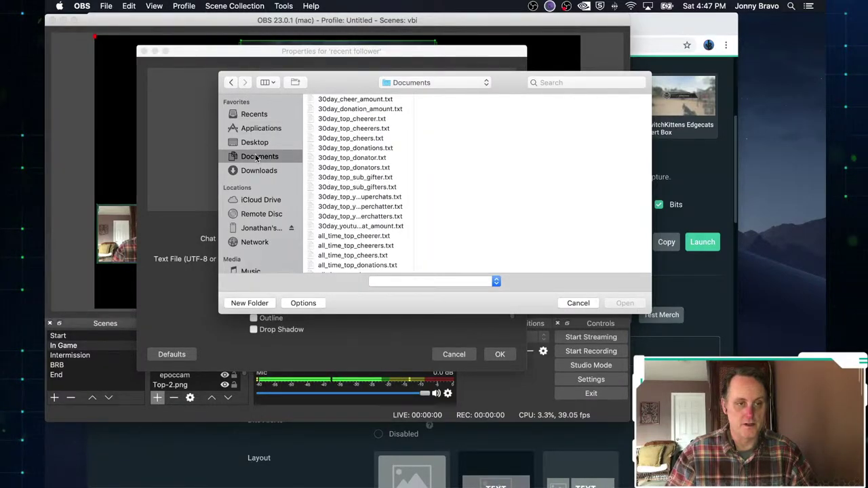
scroll(363, 176, down, 10)
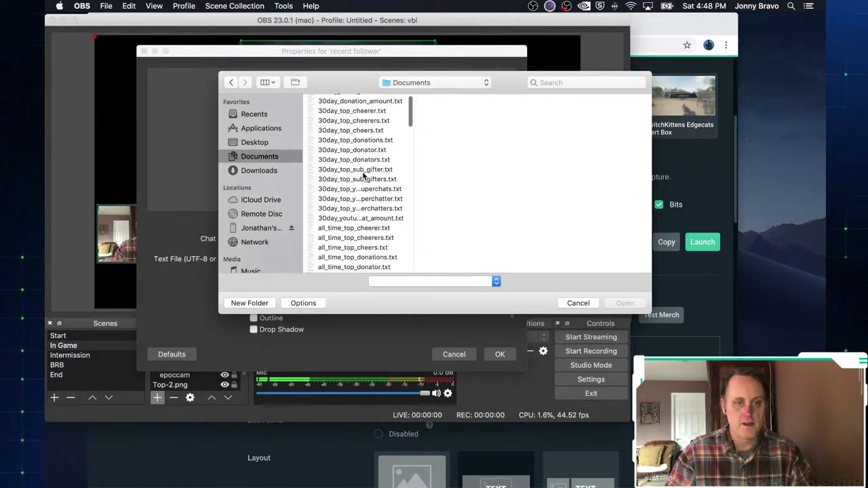
scroll(364, 176, down, 10)
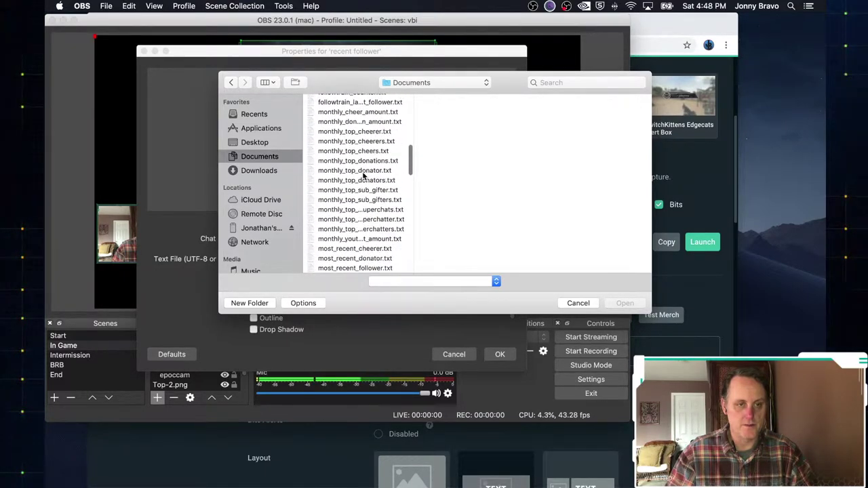
scroll(363, 176, down, 5)
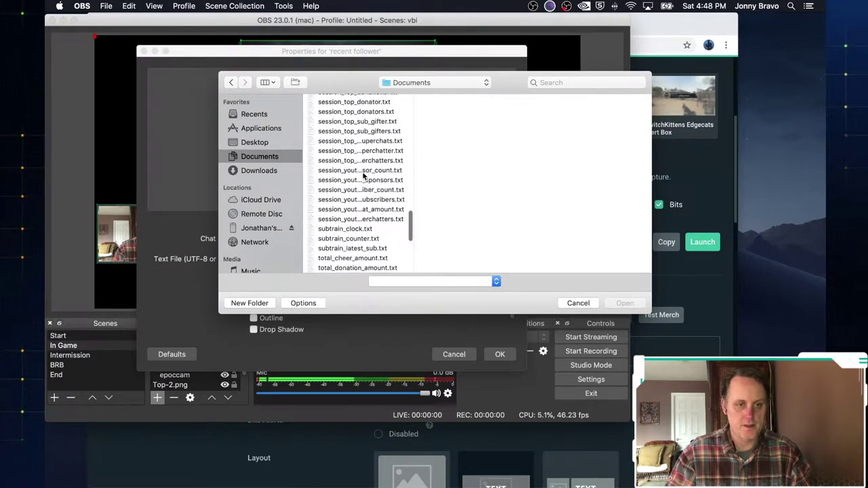
scroll(363, 175, up, 10)
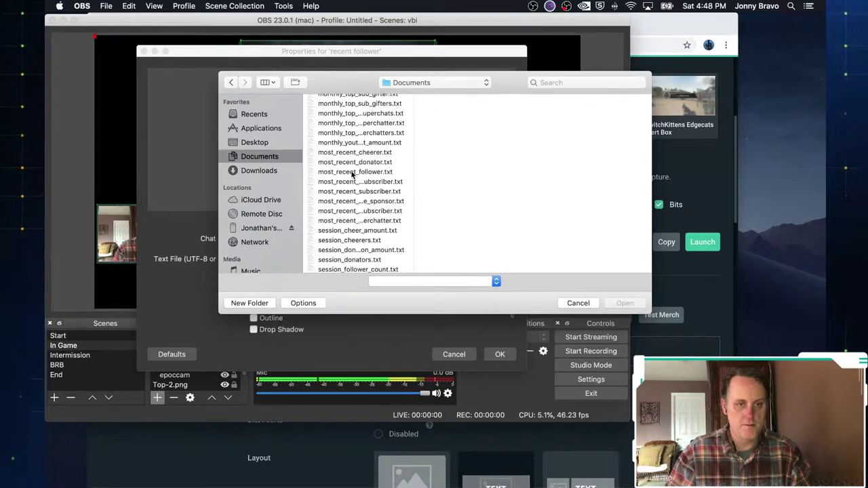
click(364, 173)
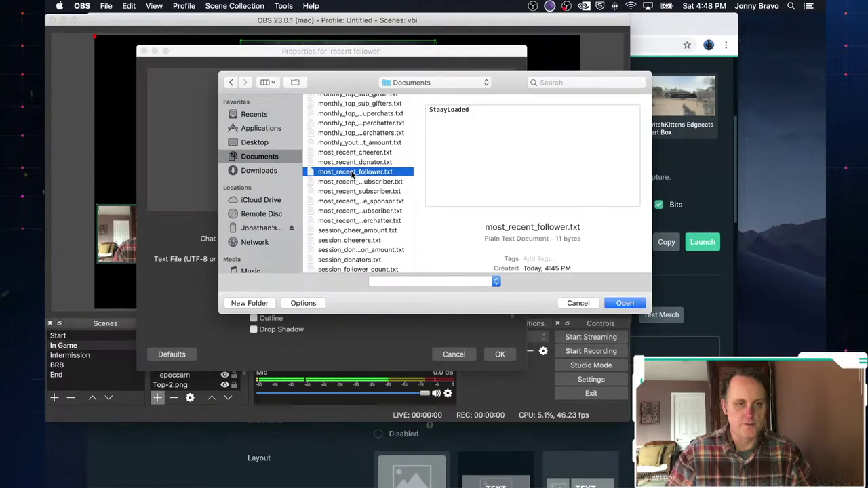
click(625, 304)
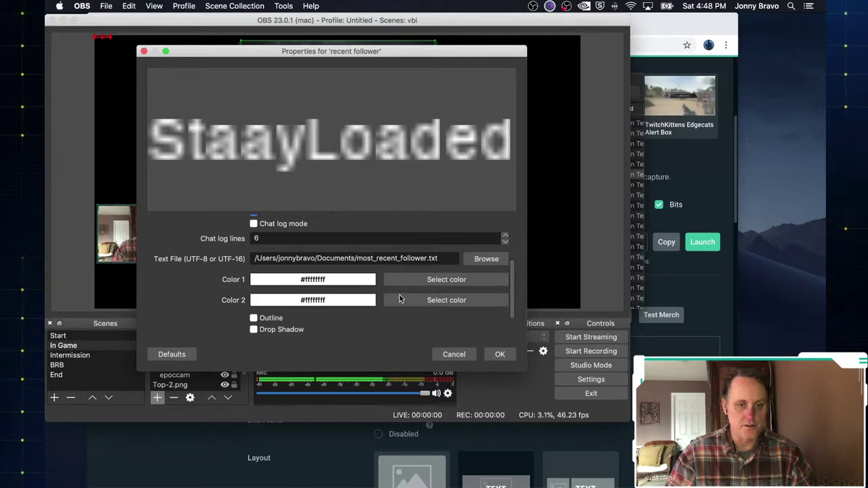
click(500, 354)
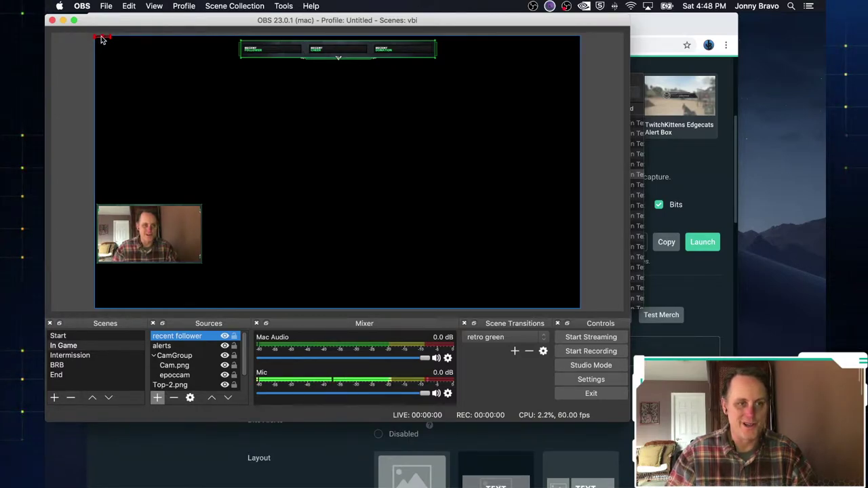
Reopen the recent follower properties and raise the font size from 10 to 14, then 18
click(190, 397)
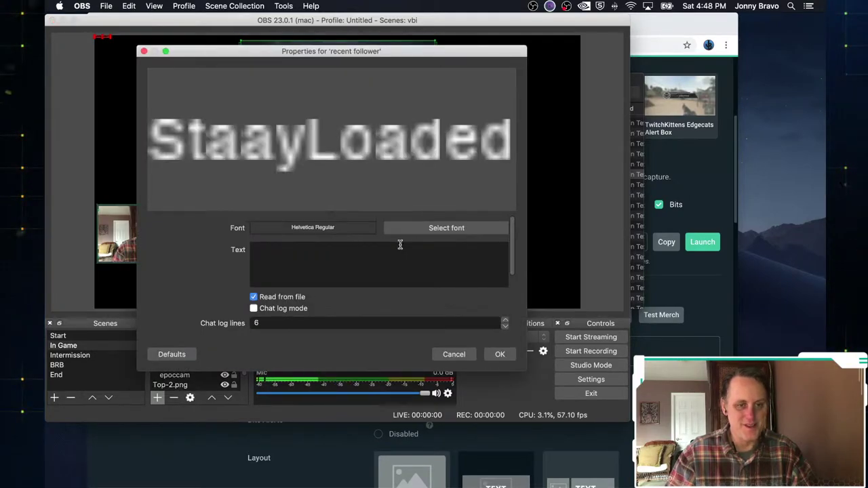
click(447, 228)
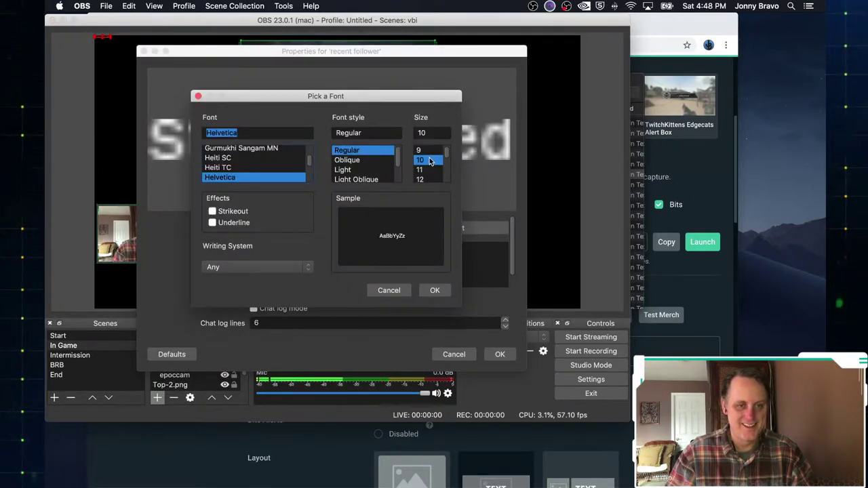
scroll(426, 163, down, 2)
click(421, 176)
click(440, 291)
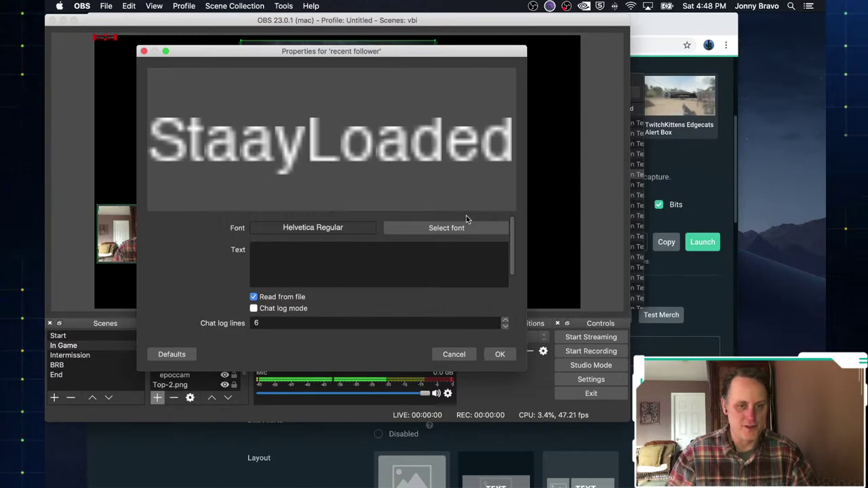
click(455, 229)
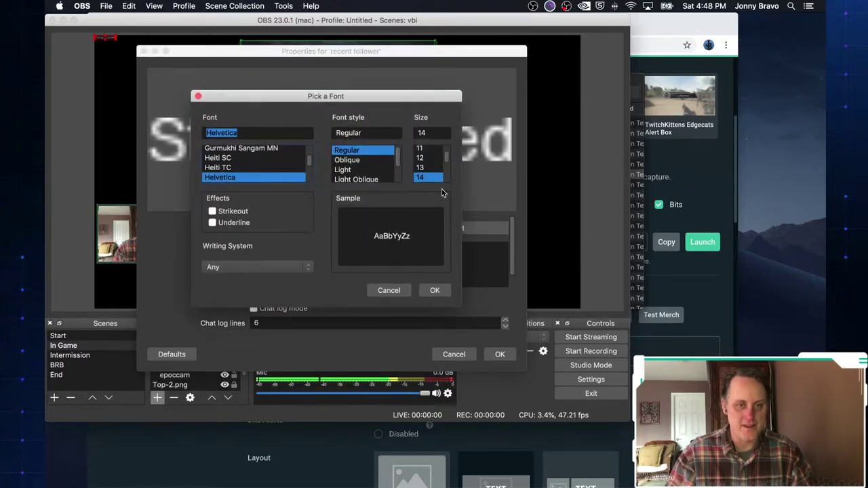
scroll(438, 169, down, 3)
click(422, 155)
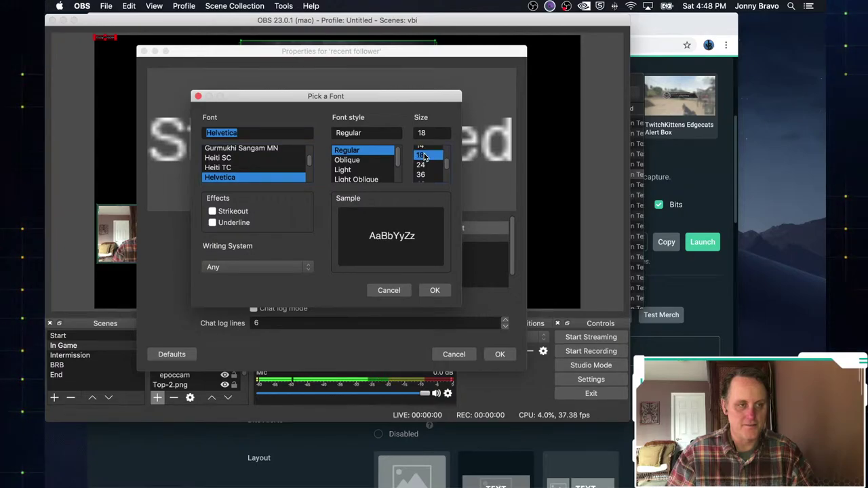
click(440, 291)
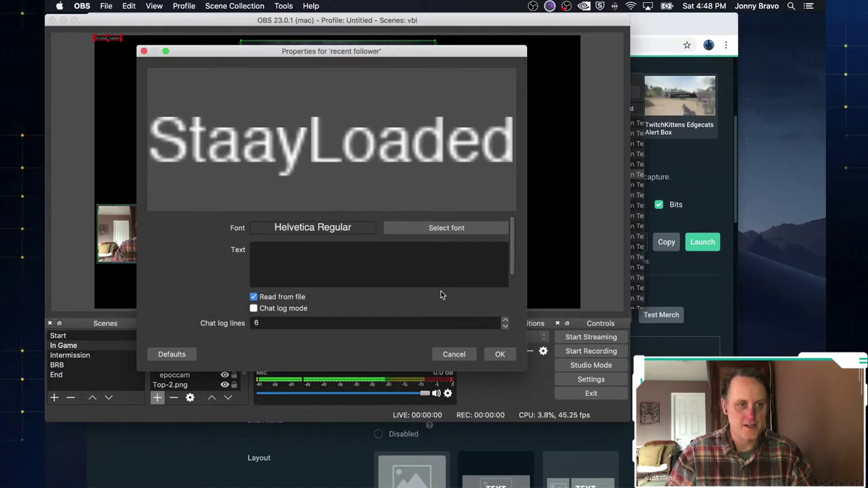
click(499, 354)
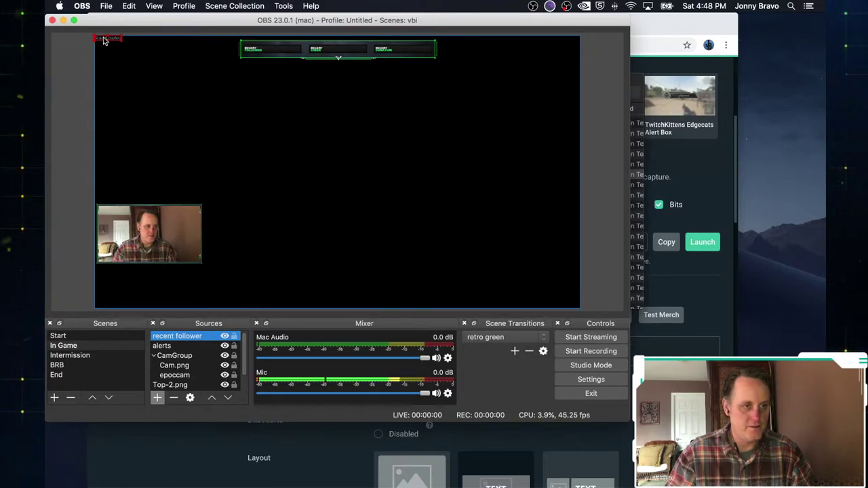
Drag the follower text from the top-left corner into the overlay bar's first slot
drag(104, 41, 277, 52)
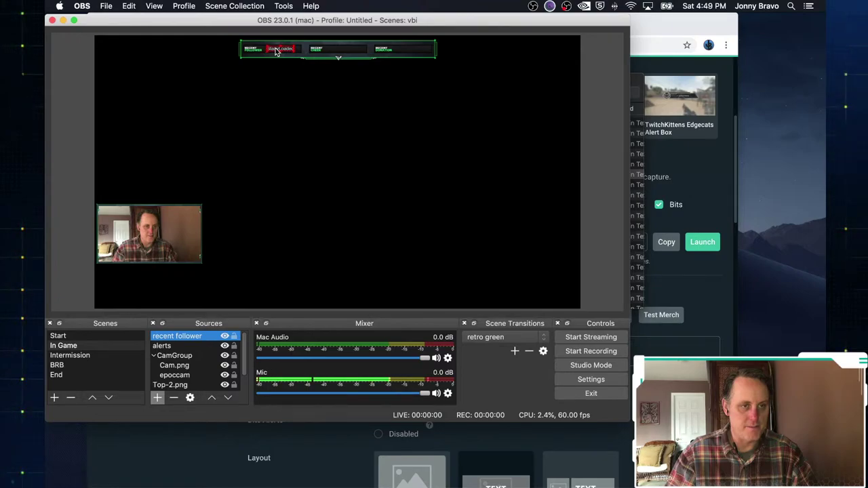
click(323, 122)
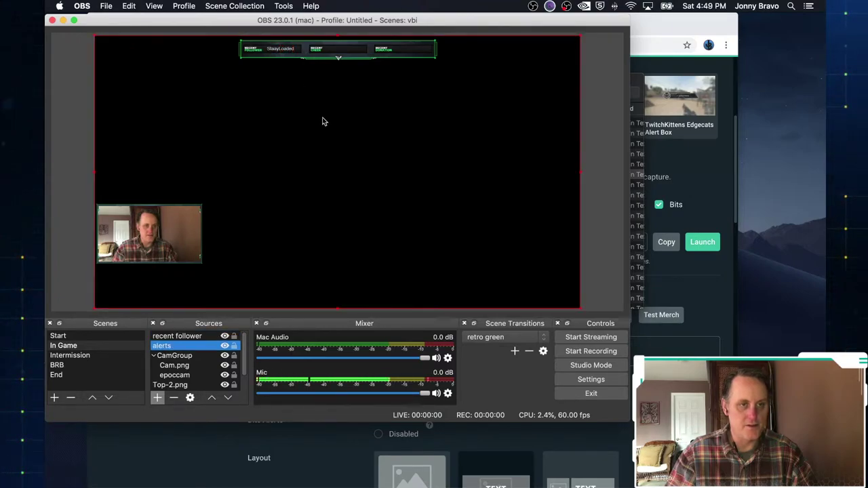